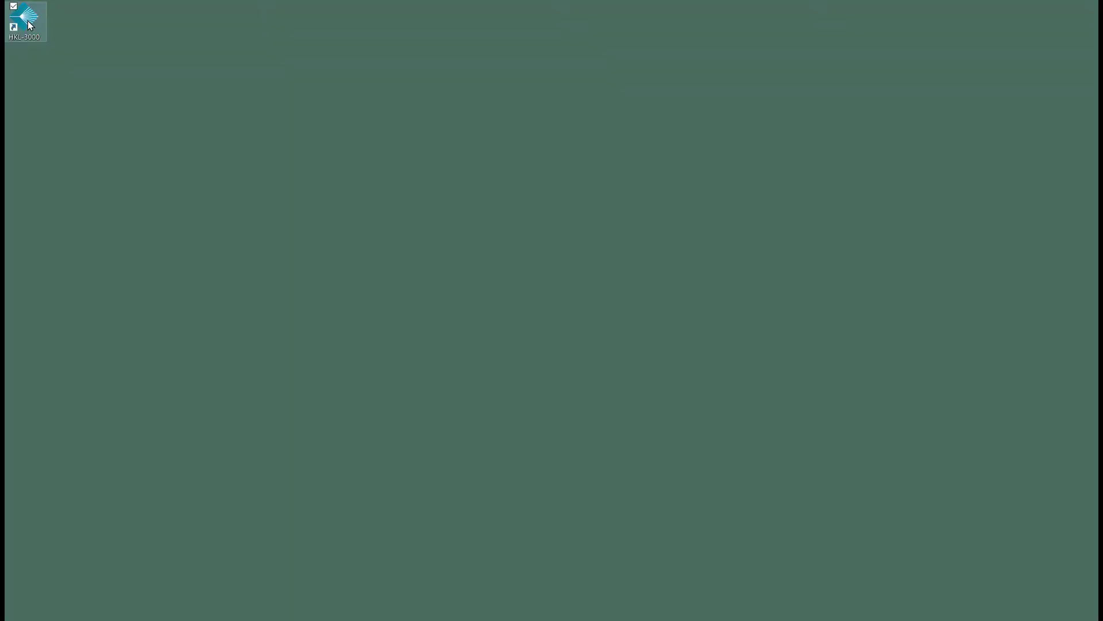
# Launch HKL-3000 with the Hhr_1wq6 detector site and reposition its main window on the desktop.
pyautogui.doubleClick(29, 25)
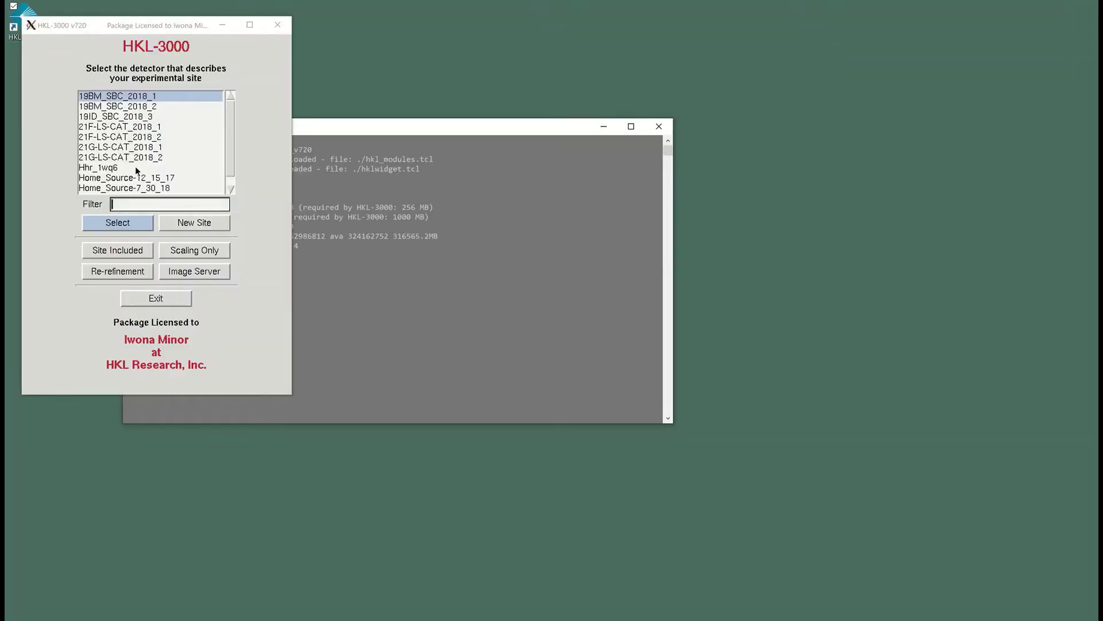
pyautogui.click(115, 168)
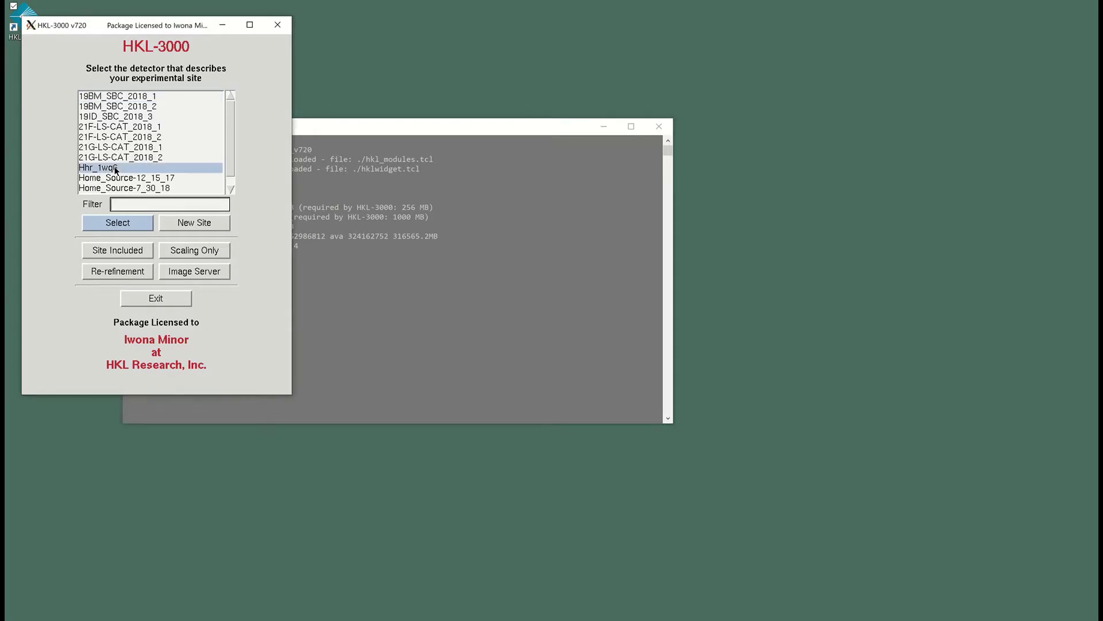
pyautogui.click(122, 223)
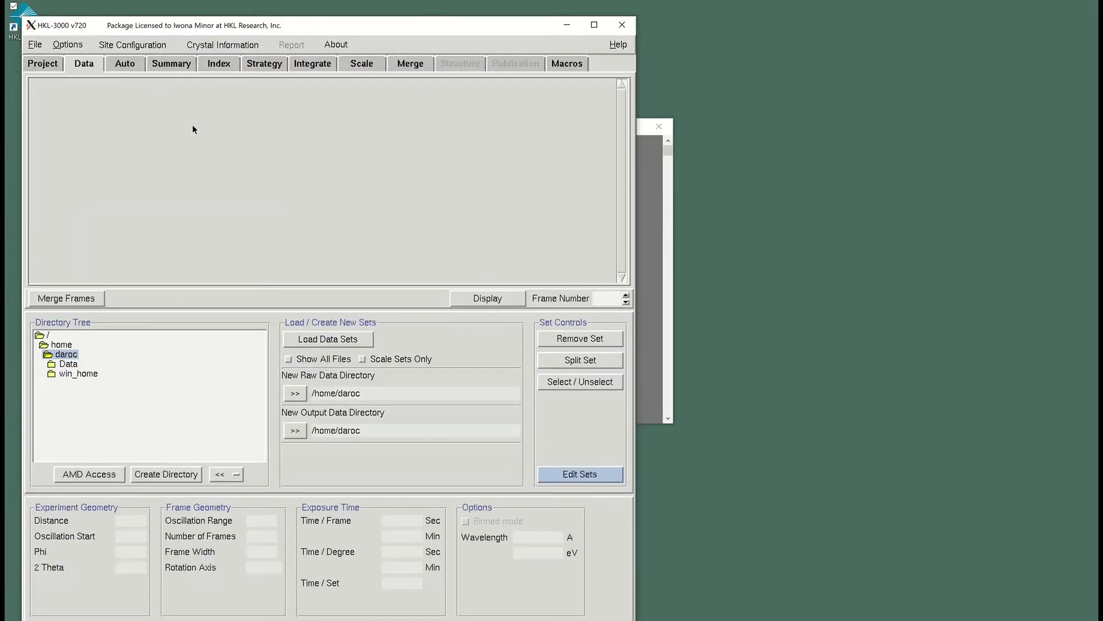
pyautogui.moveTo(316, 31); pyautogui.dragTo(394, 17)
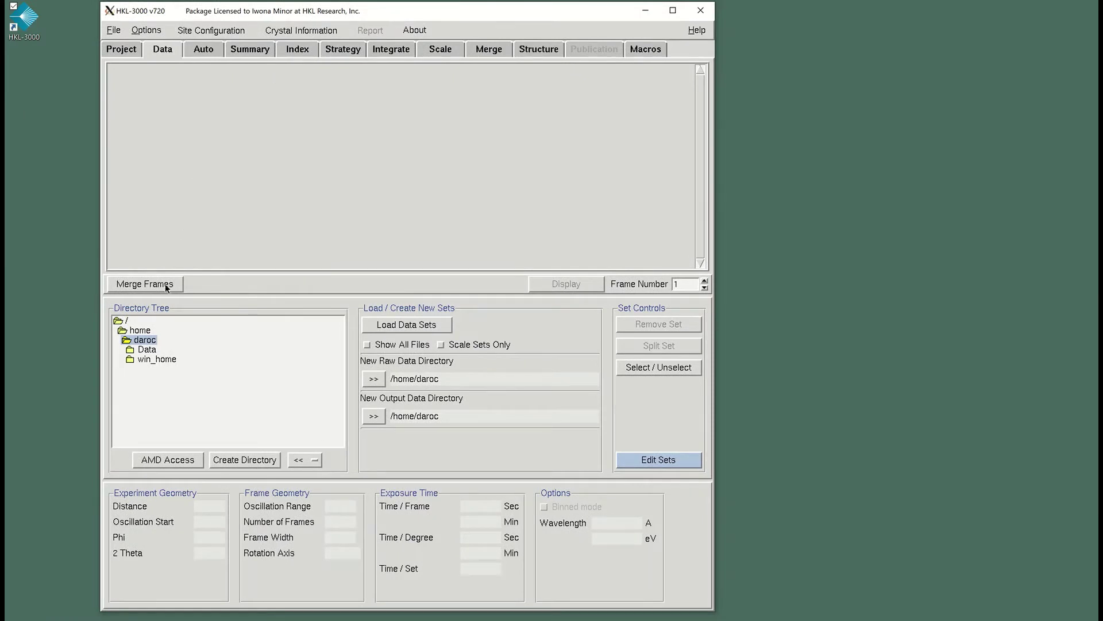
# Load the saved project file hhr_auto_start.sav from the home directory.
pyautogui.click(121, 51)
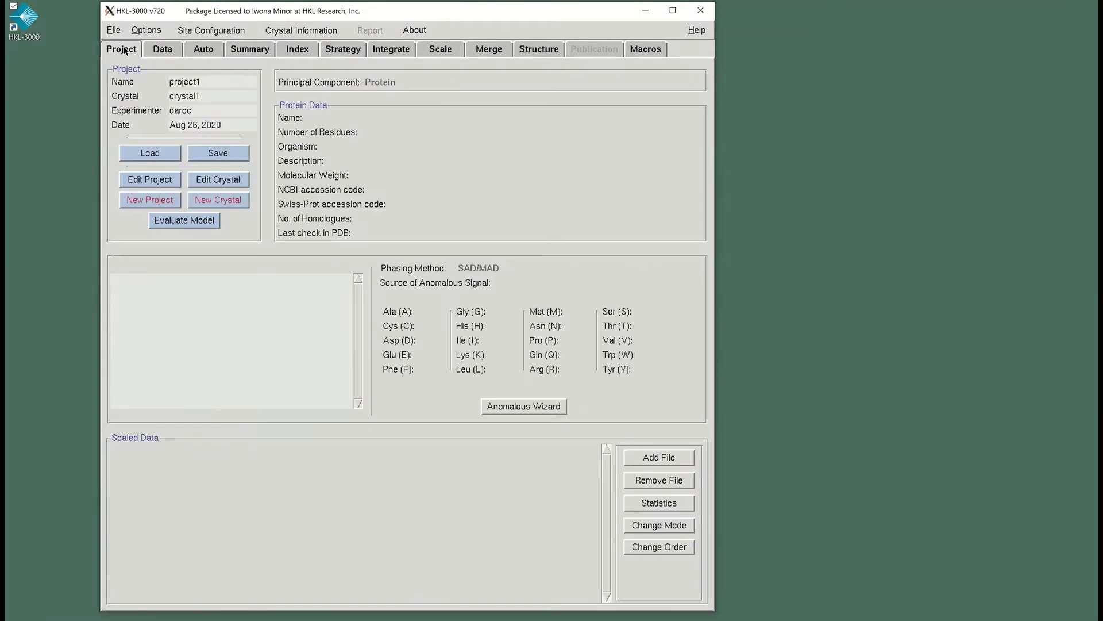
pyautogui.click(143, 155)
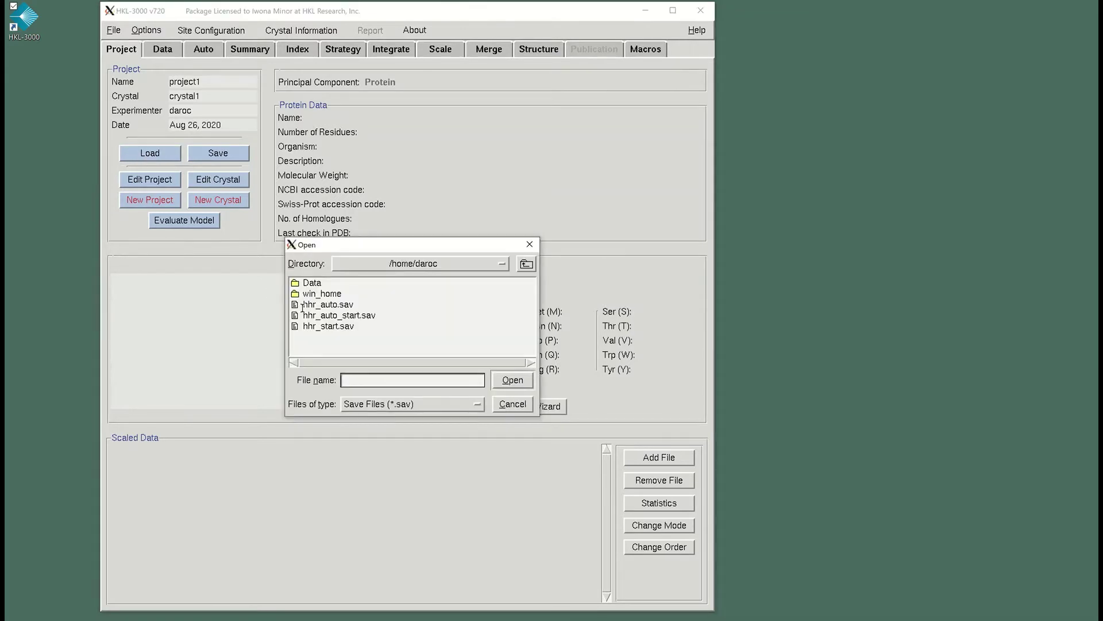
pyautogui.click(370, 318)
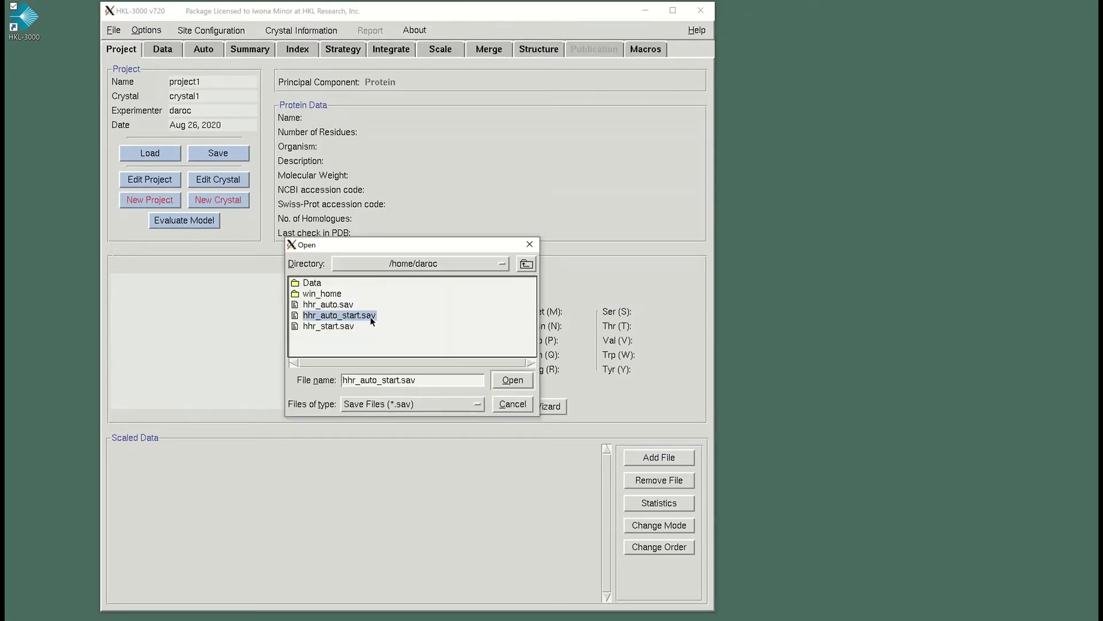
pyautogui.click(525, 384)
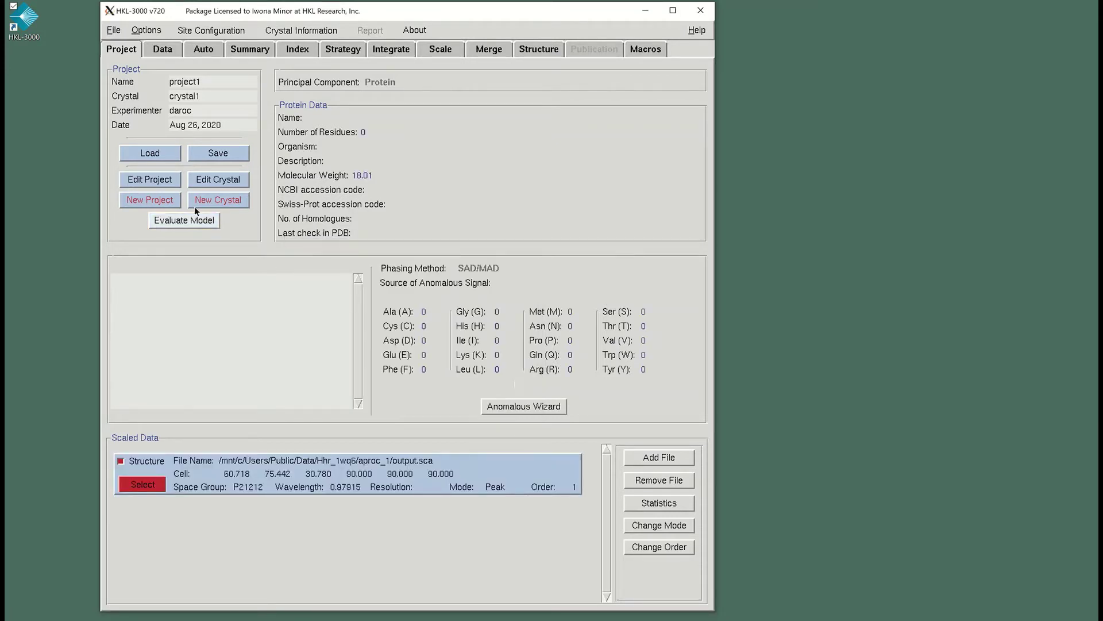
# Edit the loaded project and rename it HHR.
pyautogui.click(168, 184)
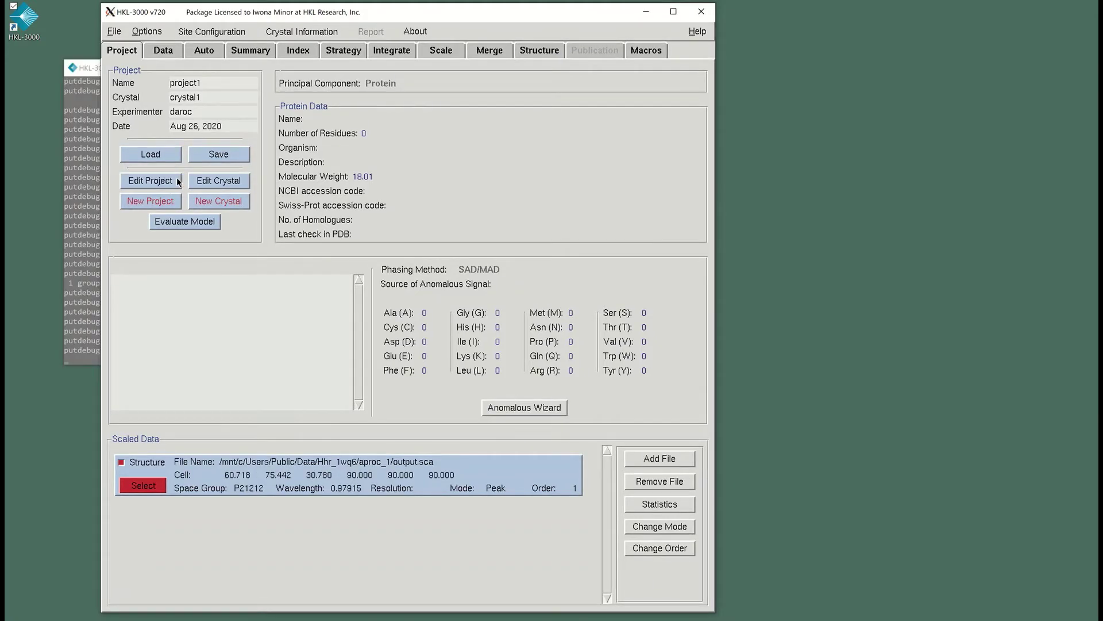
pyautogui.click(277, 207)
pyautogui.doubleClick(277, 207)
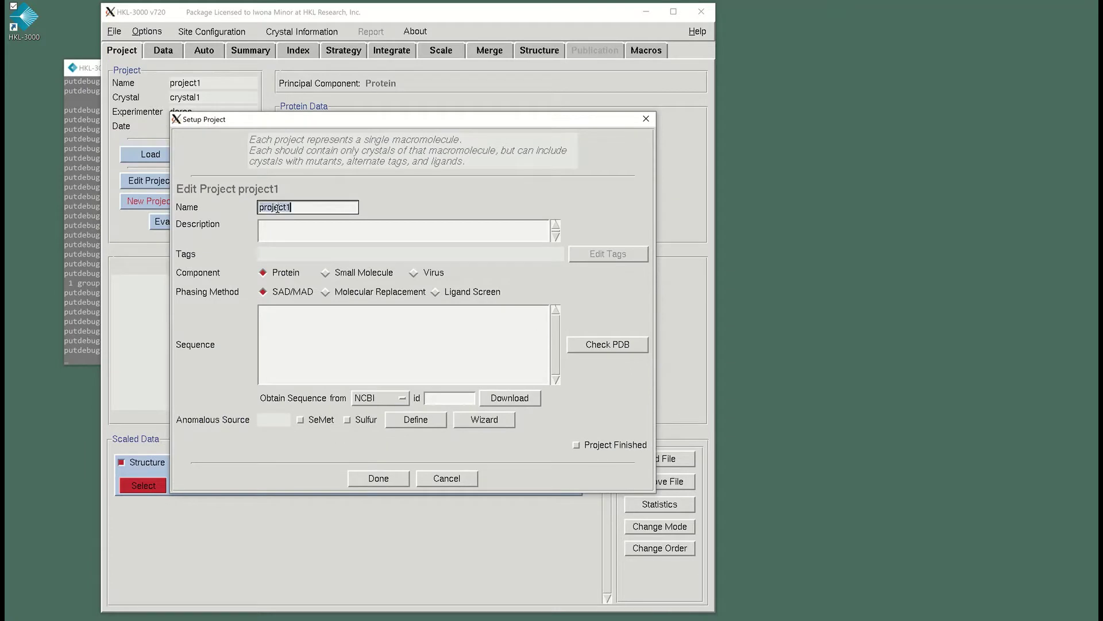
pyautogui.write('HHF')
# Download the protein sequence from the PDB using the id 1wq6.
pyautogui.click(372, 401)
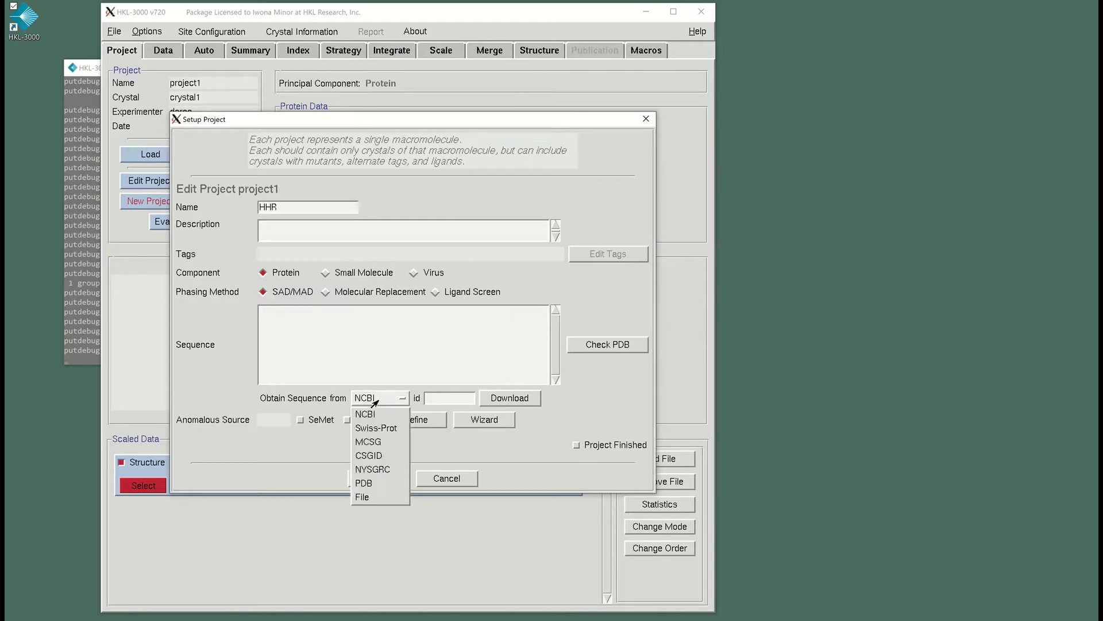
pyautogui.click(371, 482)
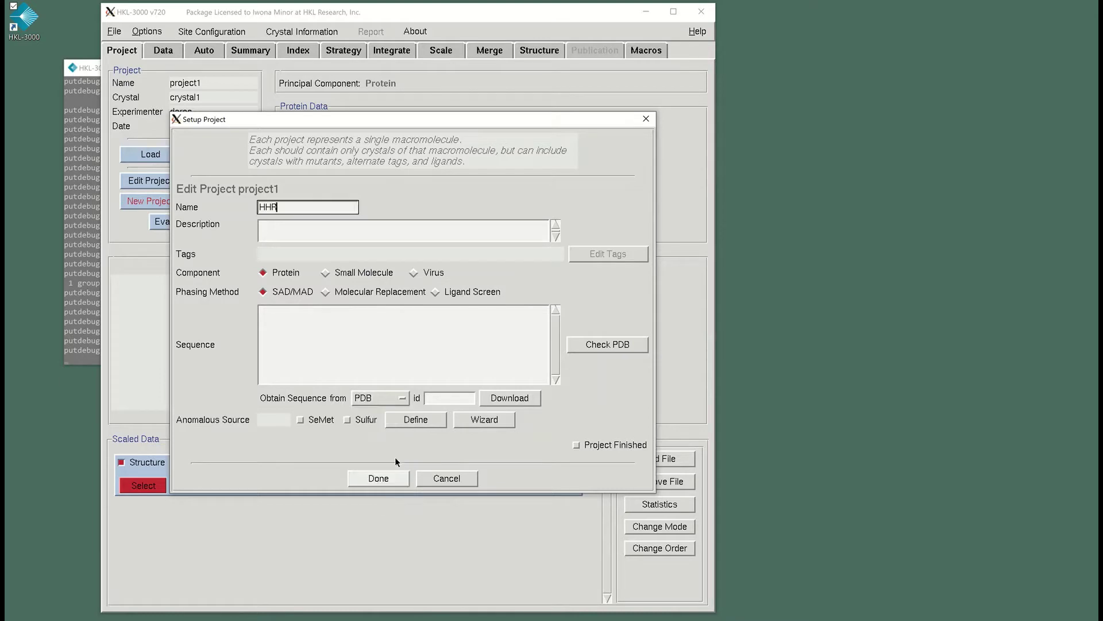
pyautogui.click(448, 397)
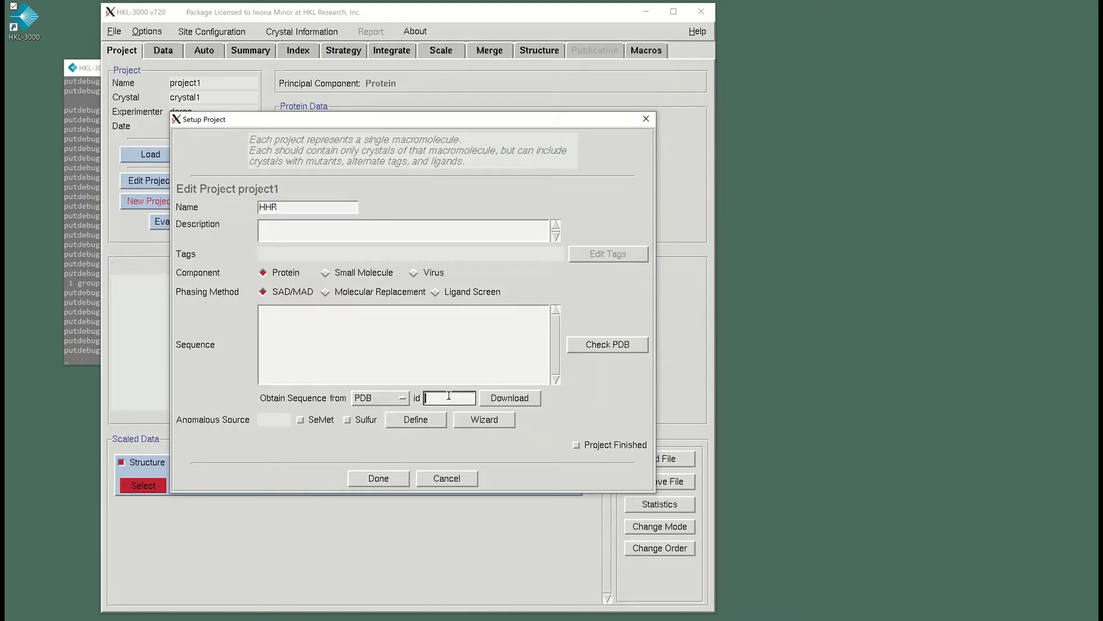
pyautogui.write('1wq8')
pyautogui.click(523, 398)
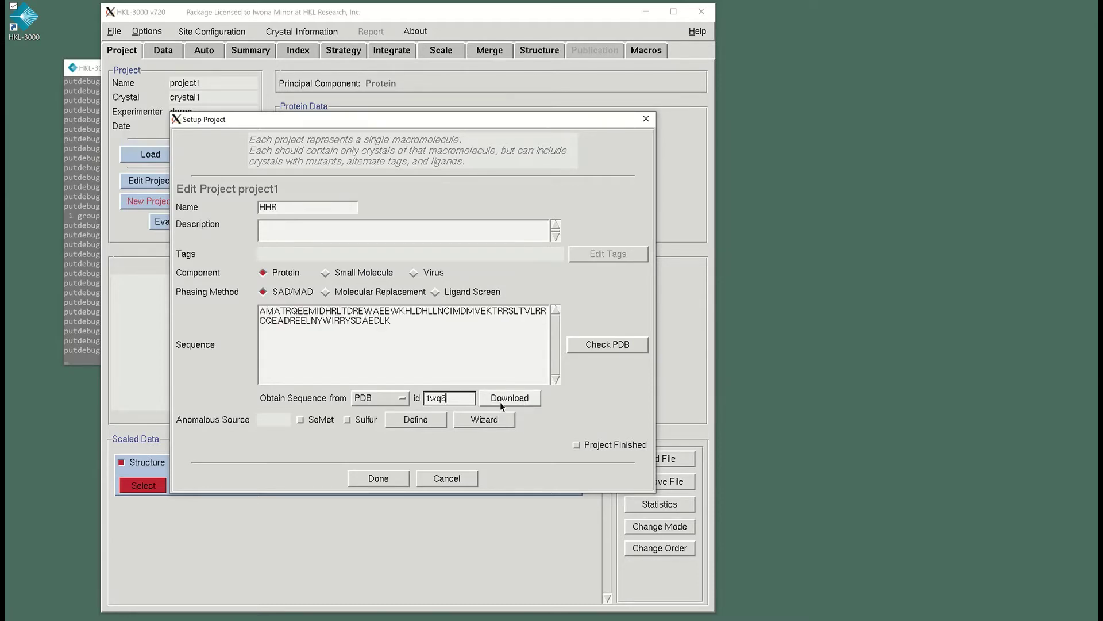
pyautogui.click(315, 424)
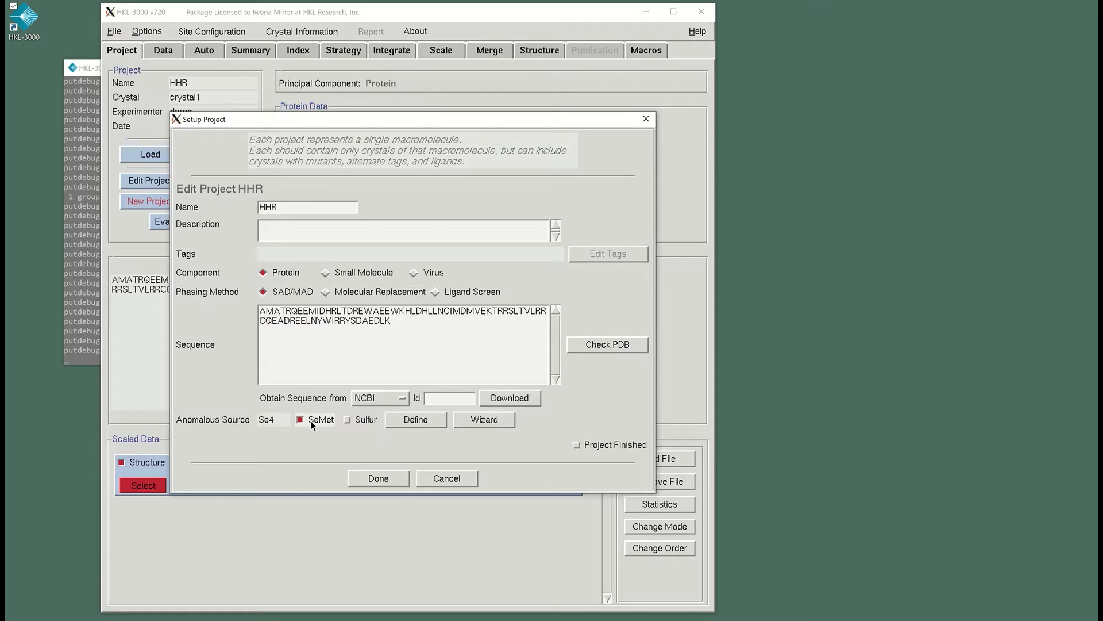
pyautogui.click(402, 424)
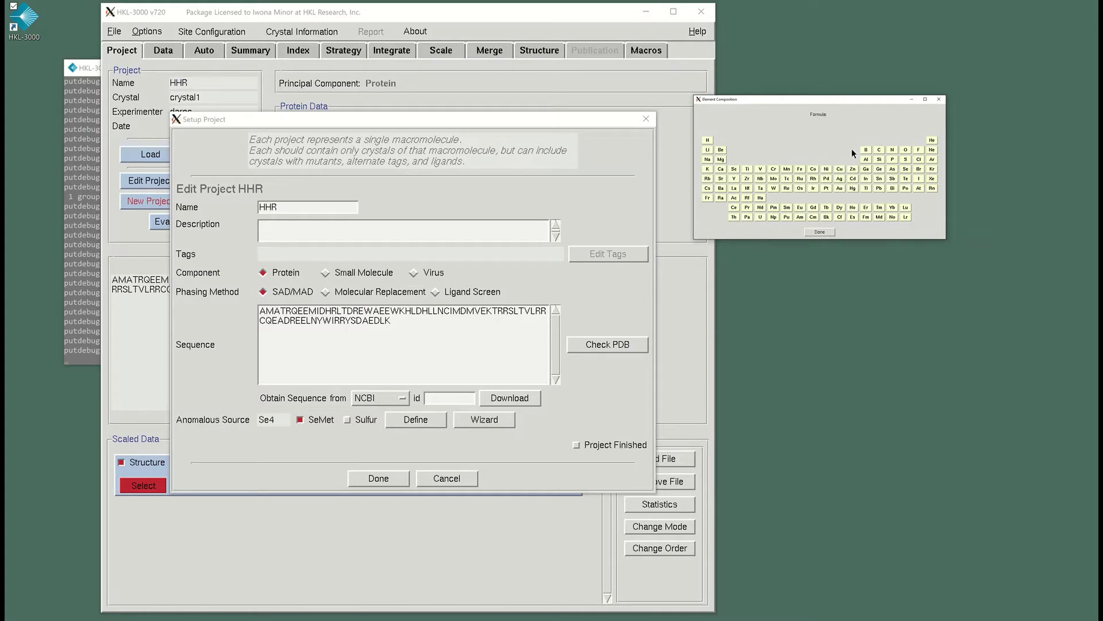
pyautogui.click(941, 101)
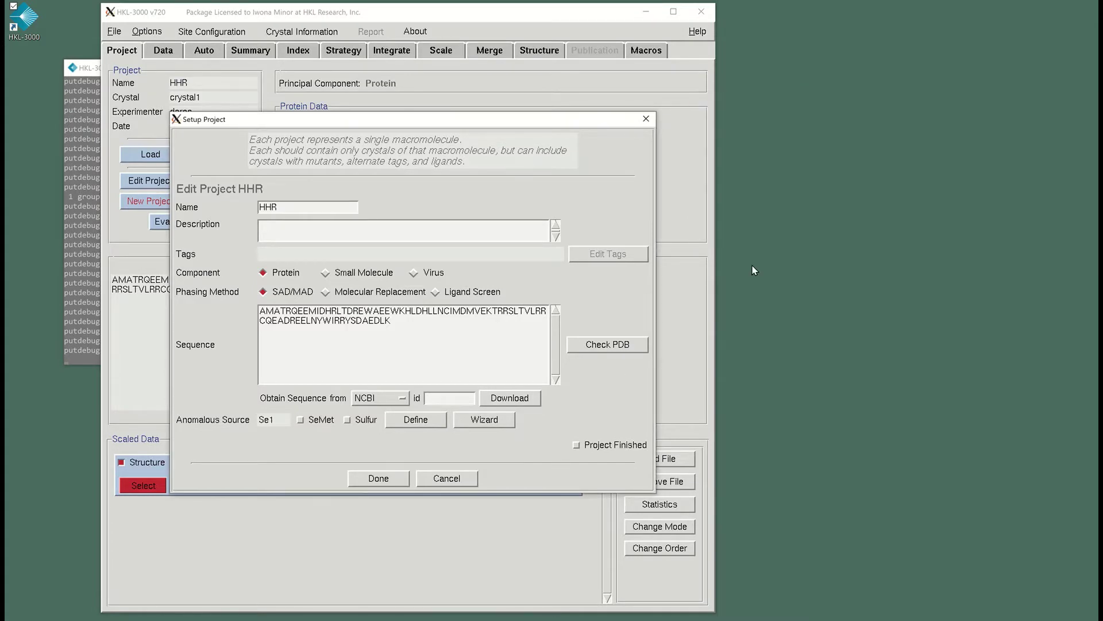
# Examine the X-ray anomalous scattering plot for Ta in the absorption edges table, and close both windows.
pyautogui.click(481, 420)
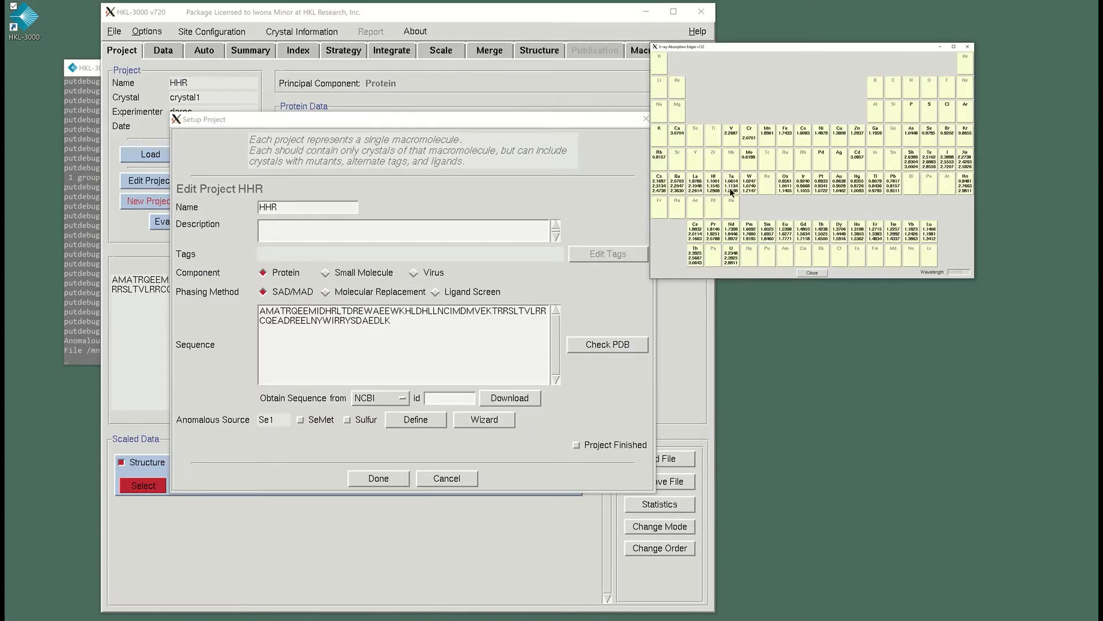
pyautogui.click(731, 188)
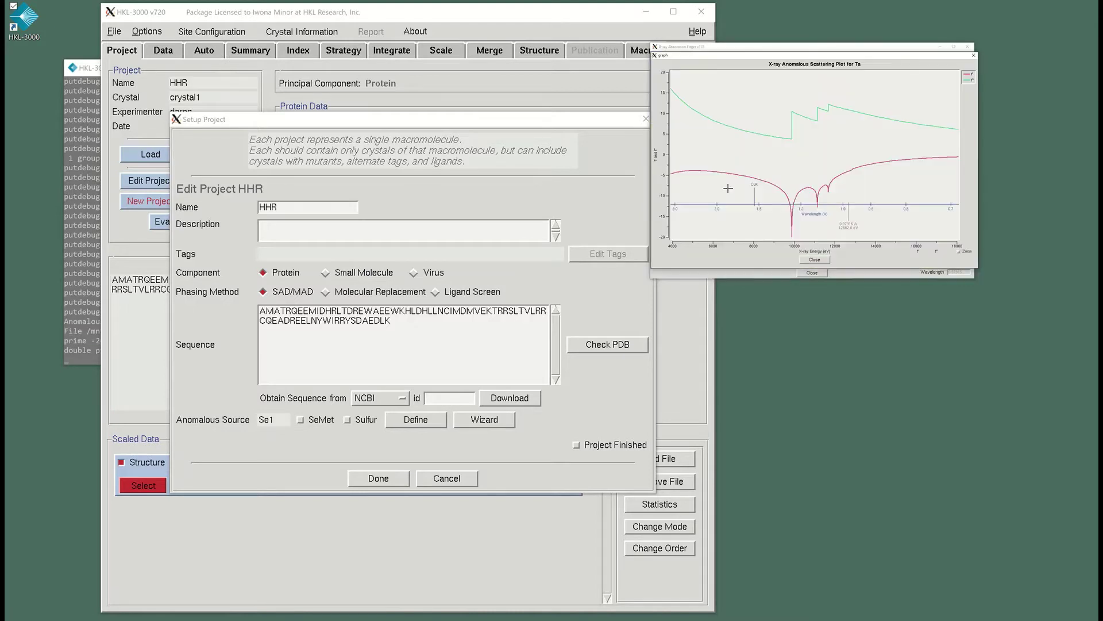
pyautogui.click(974, 54)
pyautogui.click(968, 46)
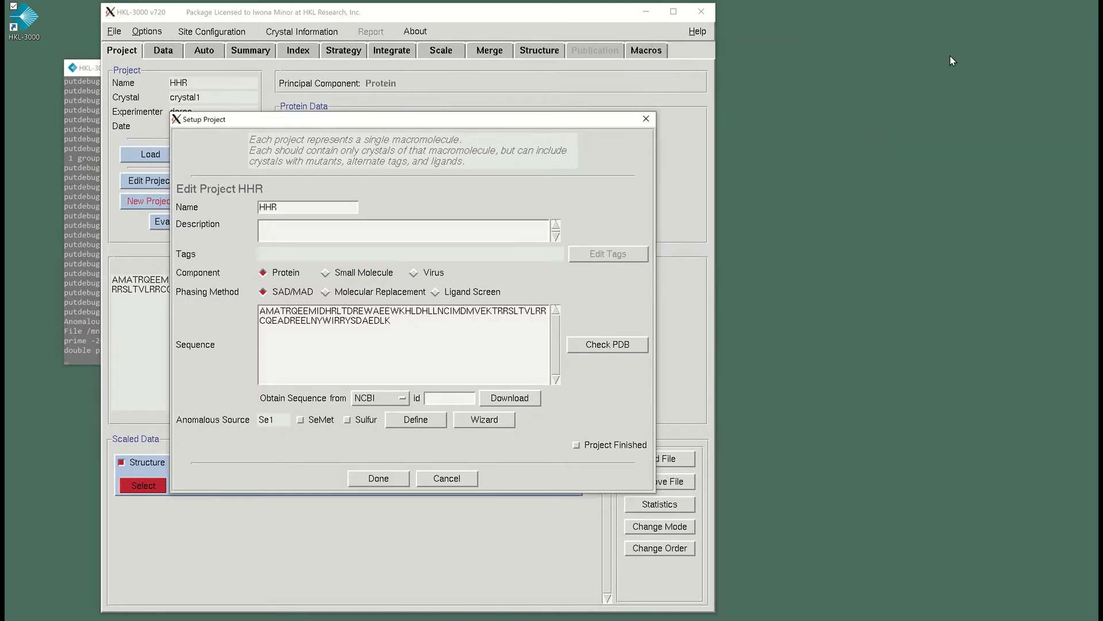
# Set SeMet as the project's anomalous source and finish the project setup.
pyautogui.click(315, 422)
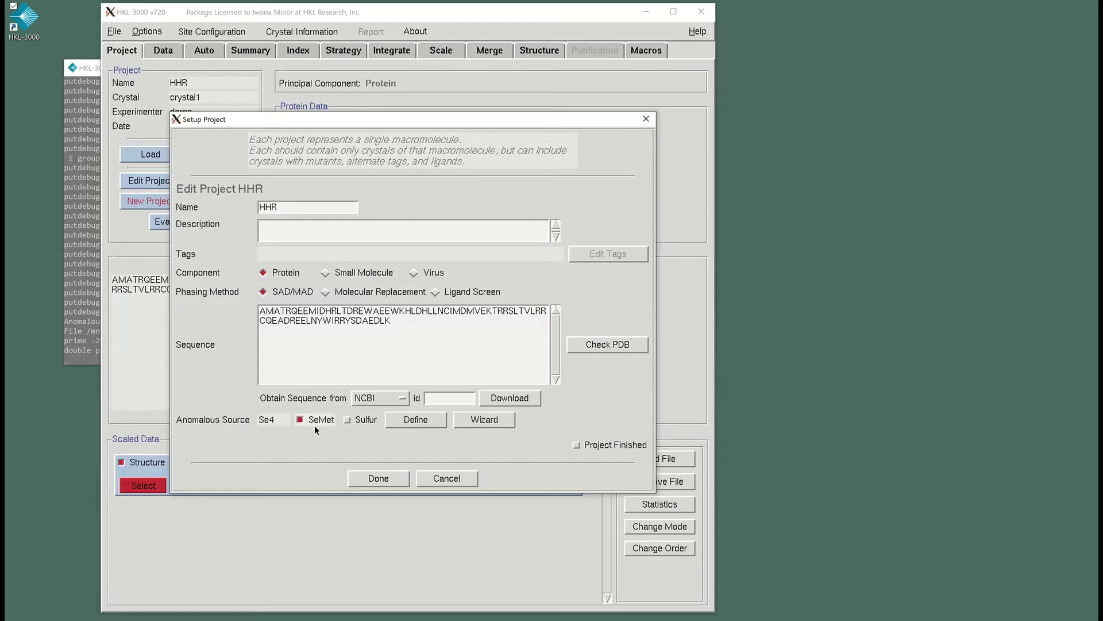
pyautogui.click(380, 479)
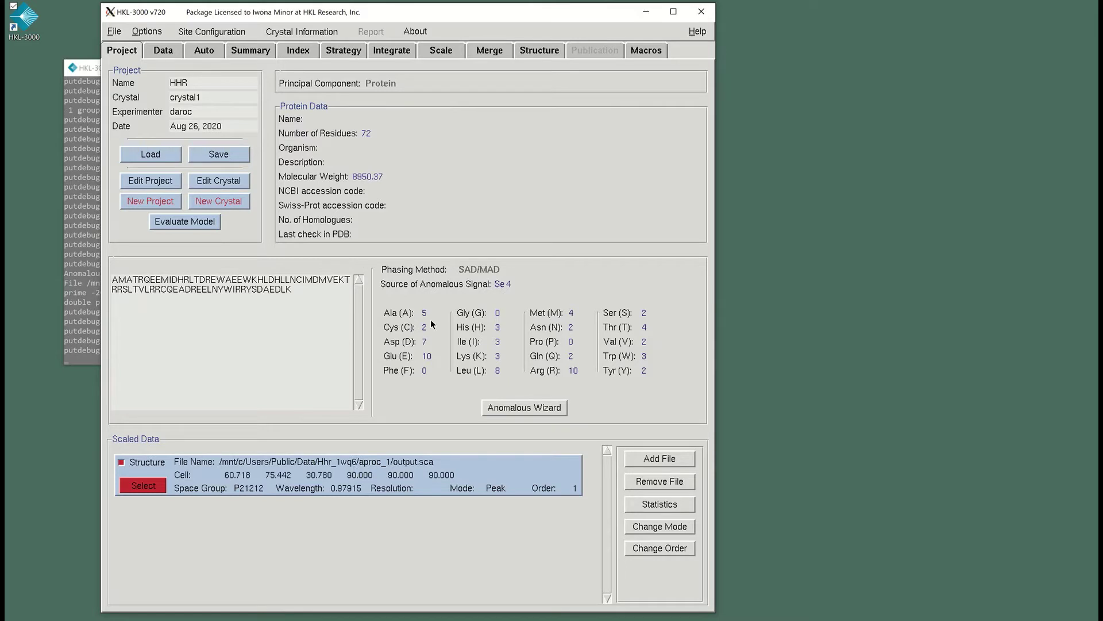
# Estimate the solvent content for structure solution of output.sca using 2 molecules per asymmetric unit.
pyautogui.click(544, 51)
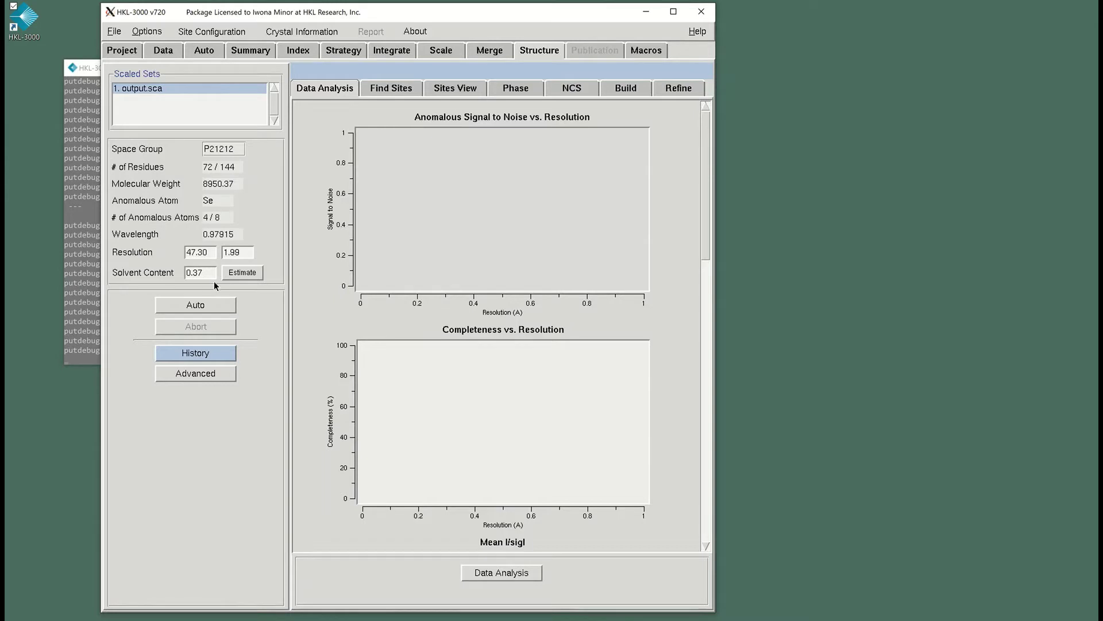
pyautogui.click(246, 275)
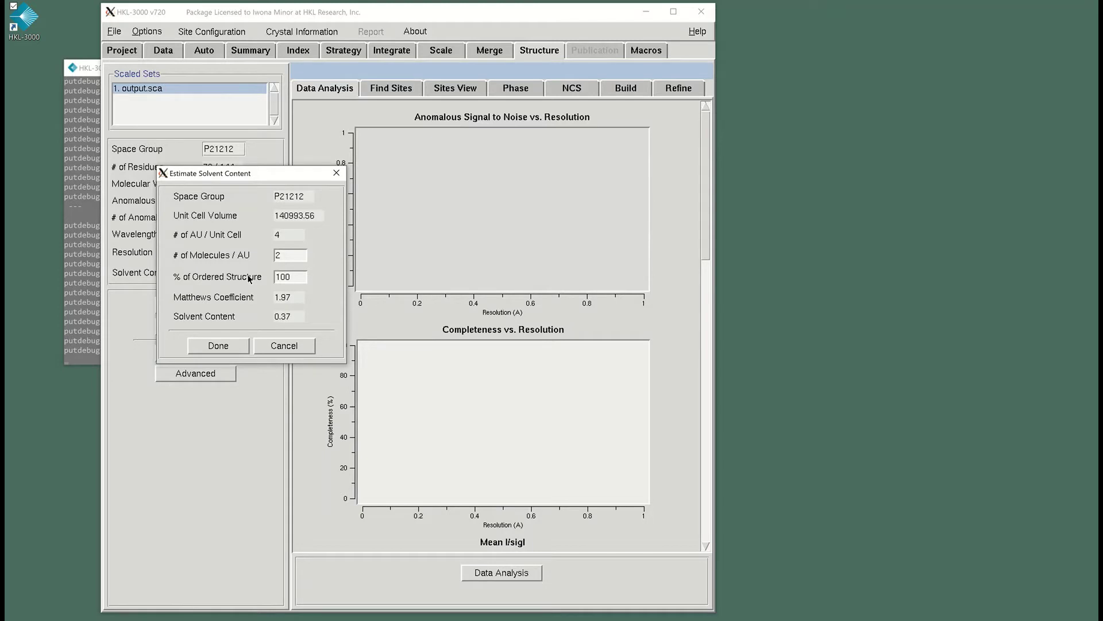
pyautogui.click(286, 258)
pyautogui.press('BackSpace')
pyautogui.write('5')
pyautogui.press('BackSpace')
pyautogui.write('2')
pyautogui.click(230, 346)
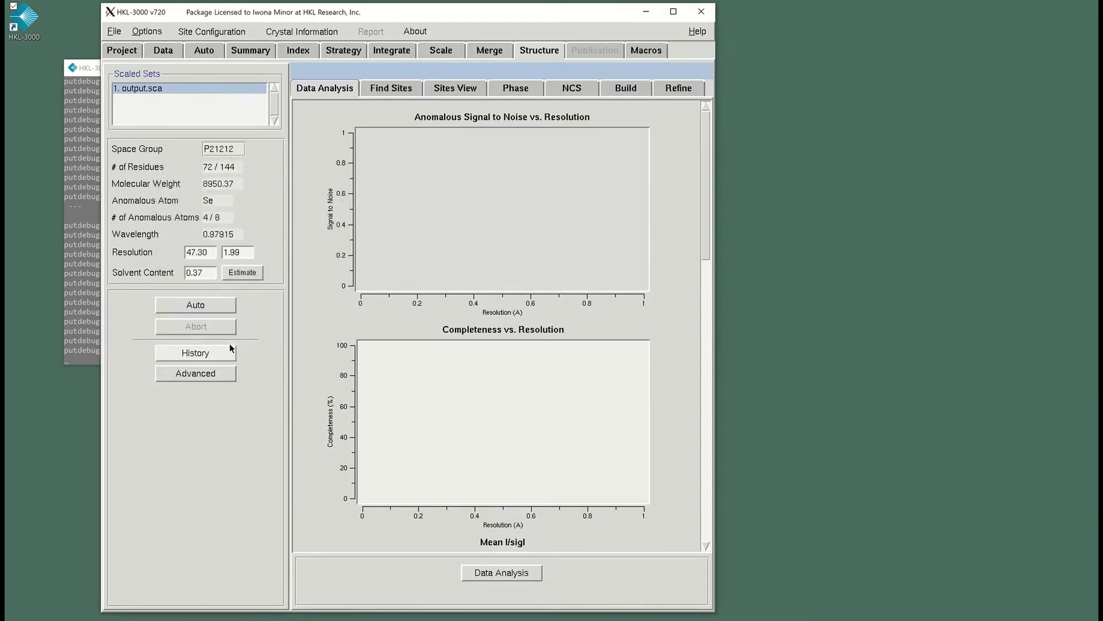
pyautogui.click(232, 349)
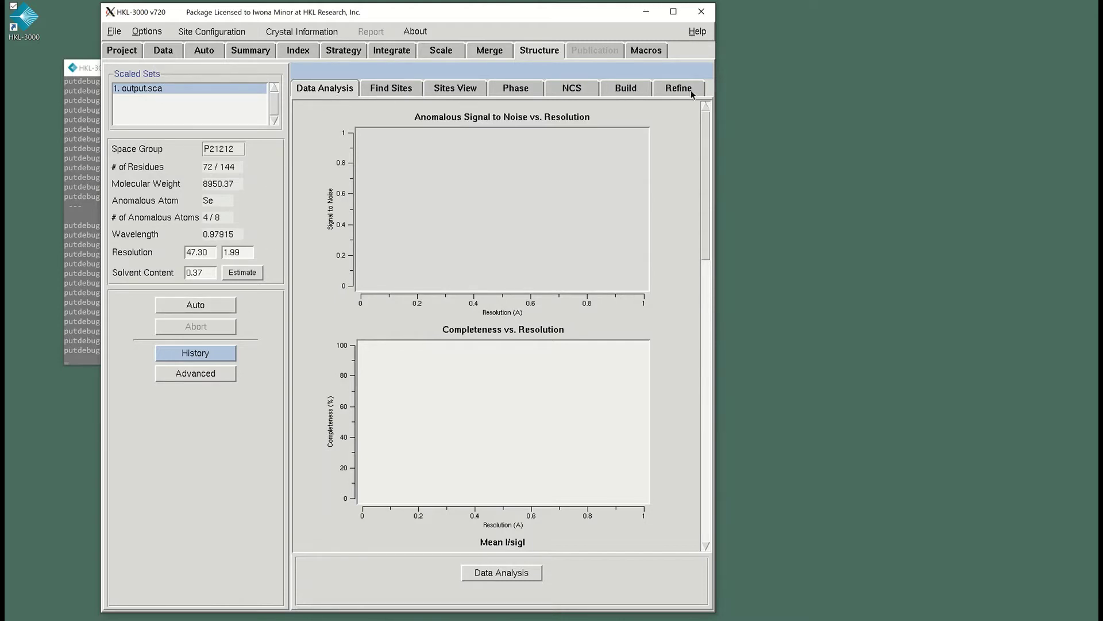
# Run the data analysis on output.sca and search for the anomalous scatterer sites.
pyautogui.click(492, 574)
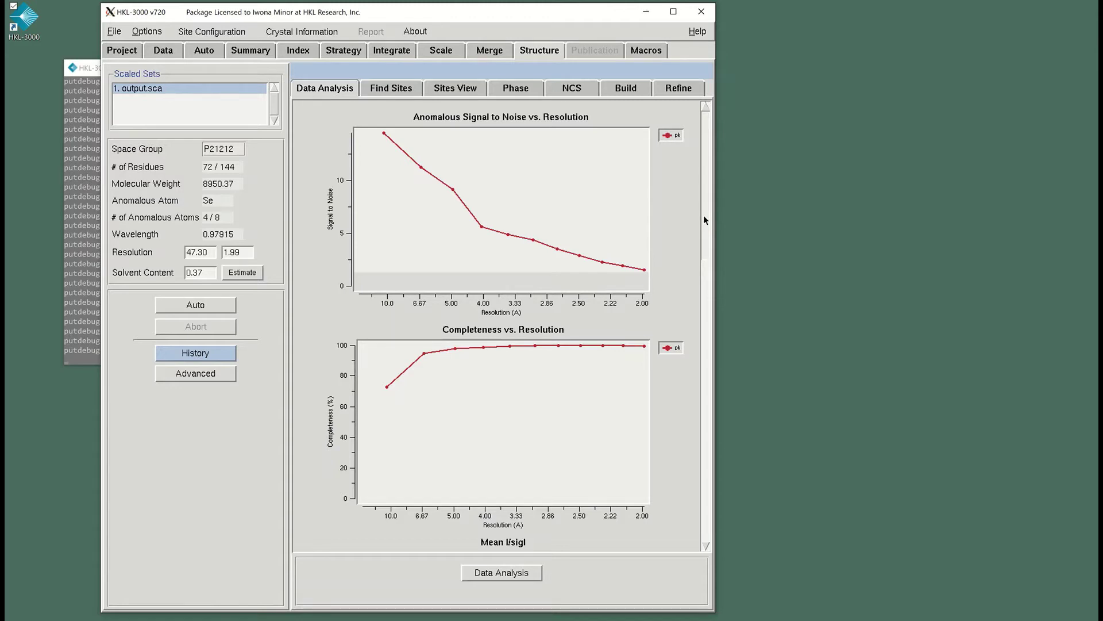
pyautogui.click(389, 92)
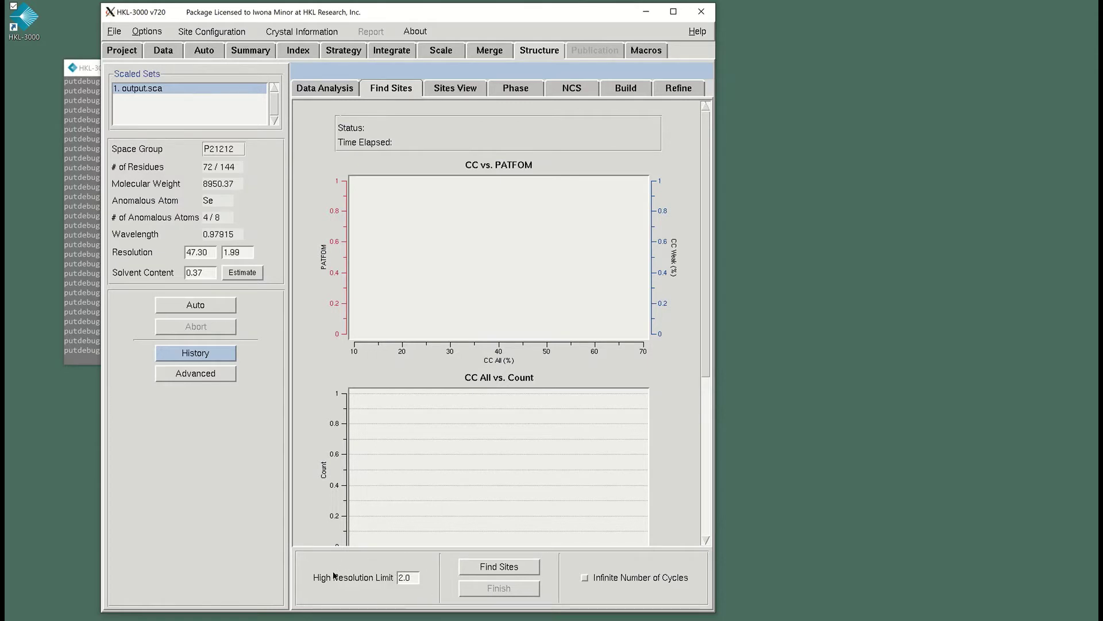
pyautogui.click(492, 568)
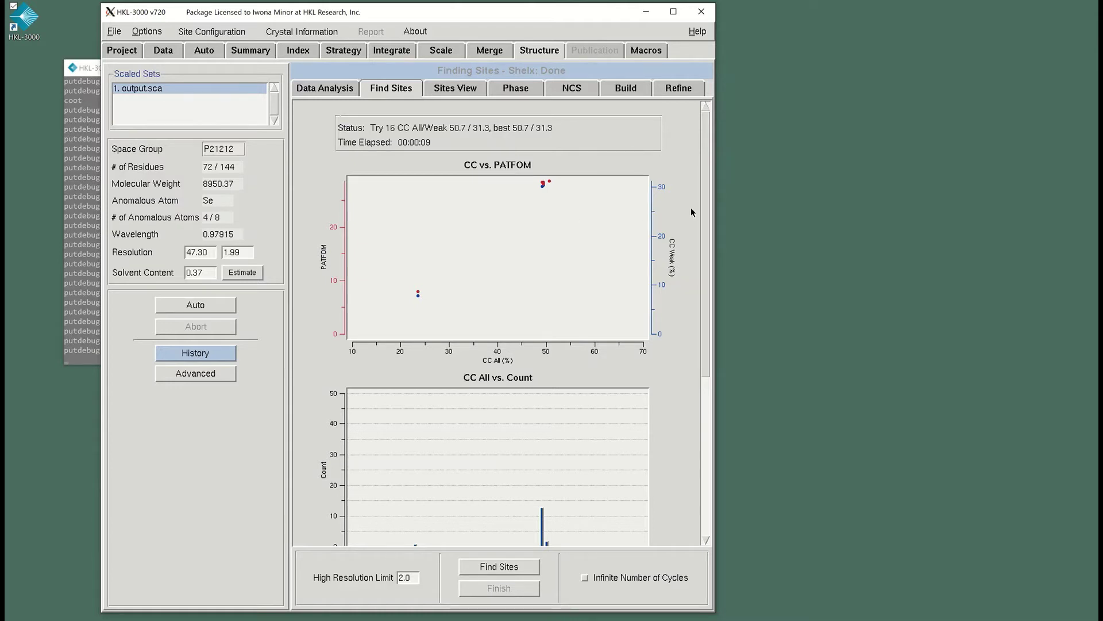
pyautogui.moveTo(702, 208); pyautogui.dragTo(709, 241)
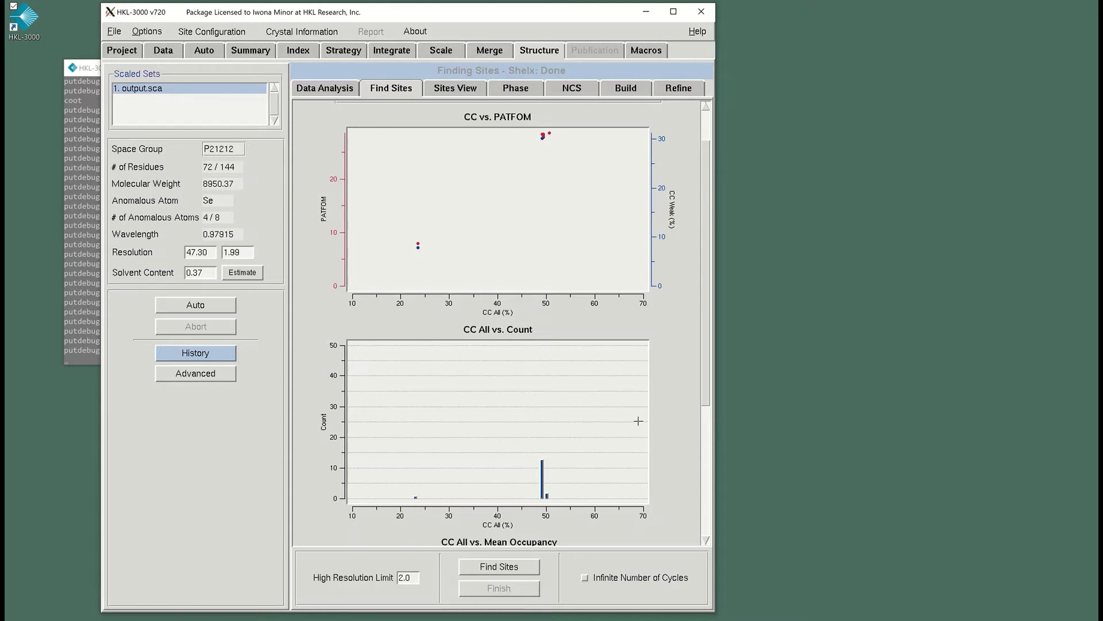
# Rerun the site search with an infinite number of cycles and end it manually to review the resulting plots.
pyautogui.click(585, 578)
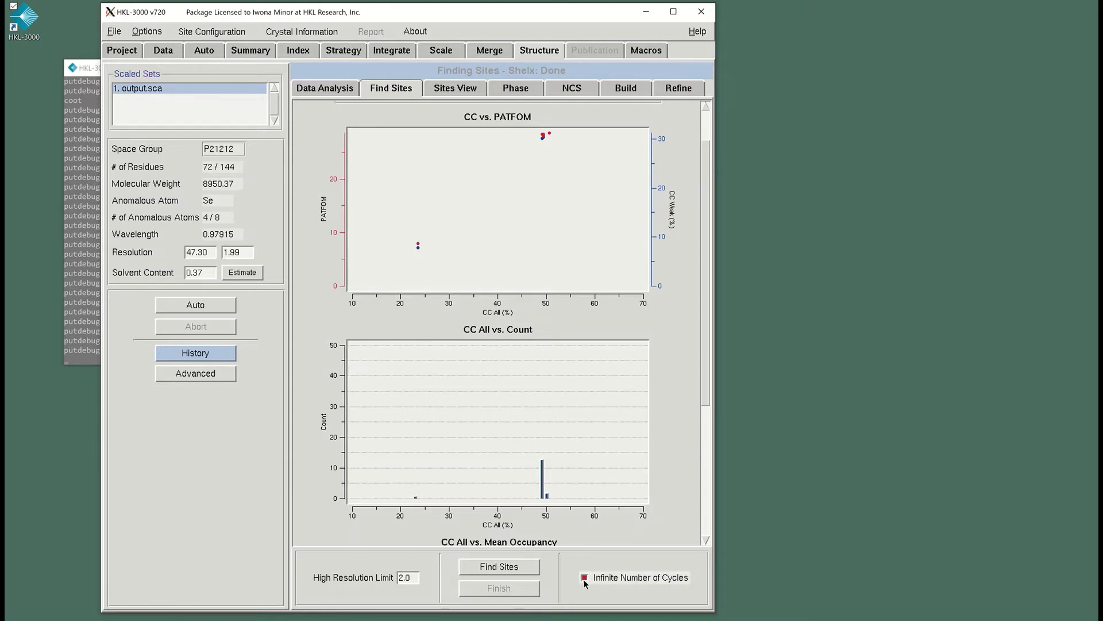
pyautogui.click(524, 569)
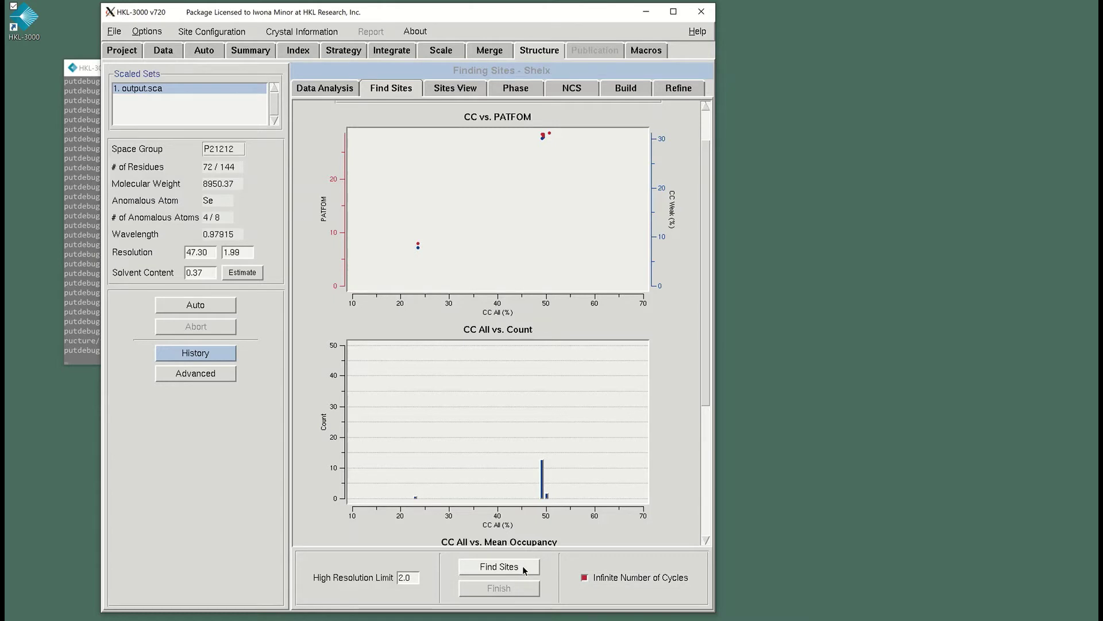
pyautogui.click(524, 569)
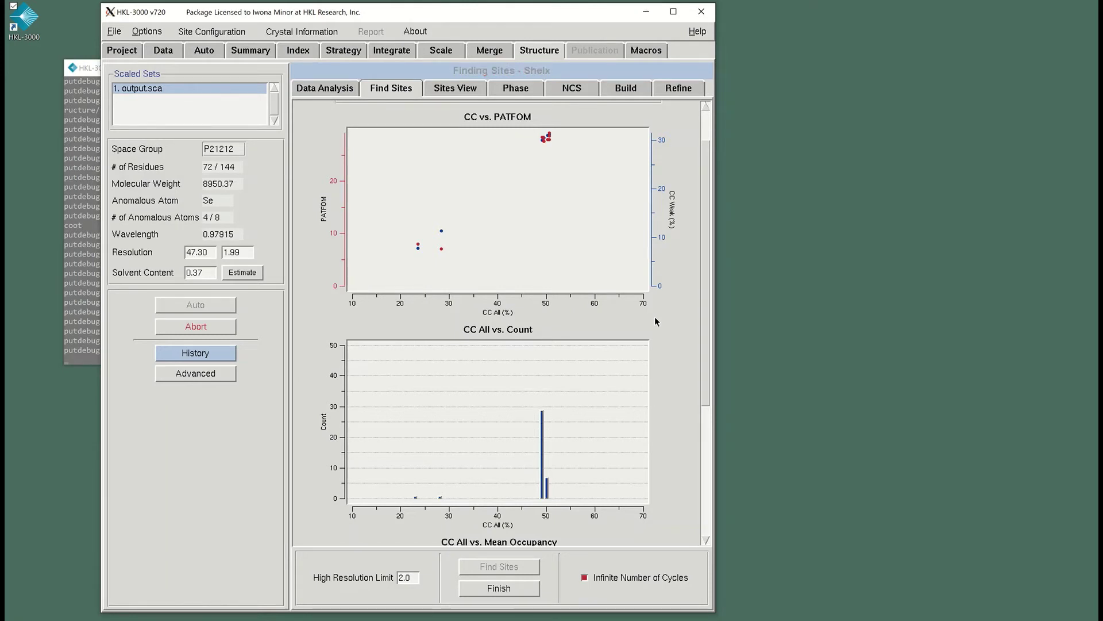
pyautogui.click(518, 589)
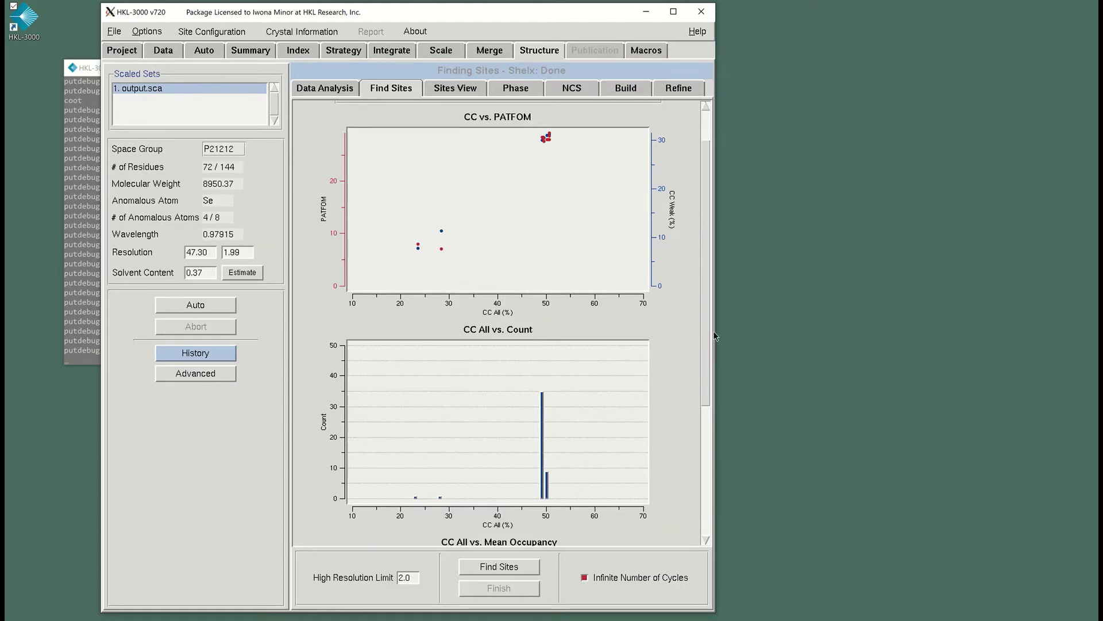
pyautogui.moveTo(707, 339); pyautogui.dragTo(711, 476)
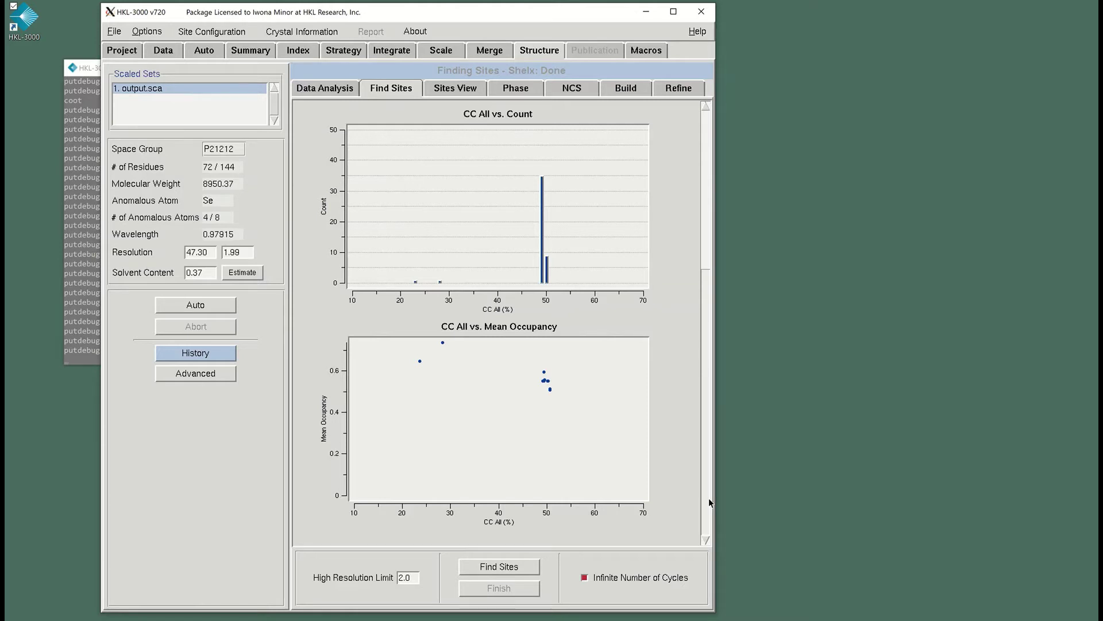
# Review the site-search correlation plots and inspect the found sites in the unit cell from several angles.
pyautogui.moveTo(709, 498); pyautogui.dragTo(709, 499)
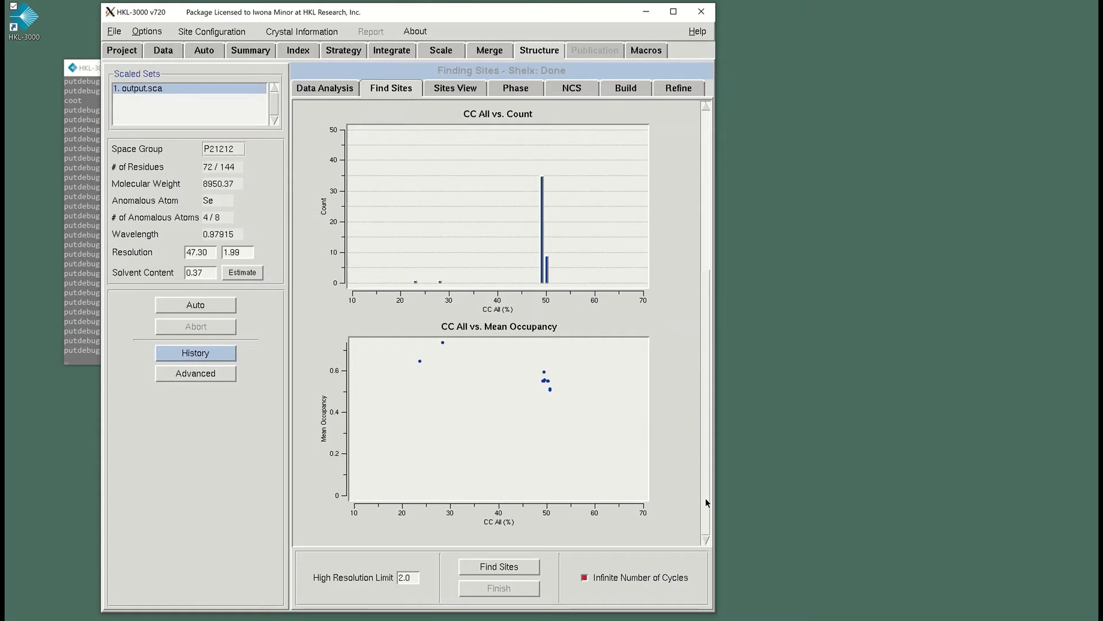
pyautogui.moveTo(705, 498); pyautogui.dragTo(714, 320)
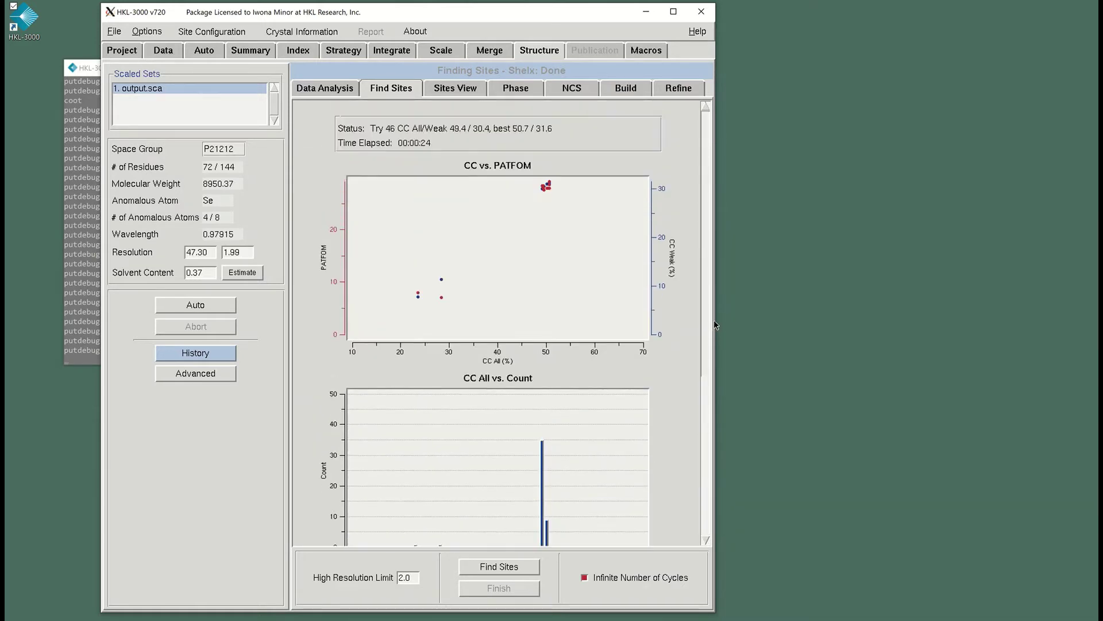
pyautogui.click(466, 89)
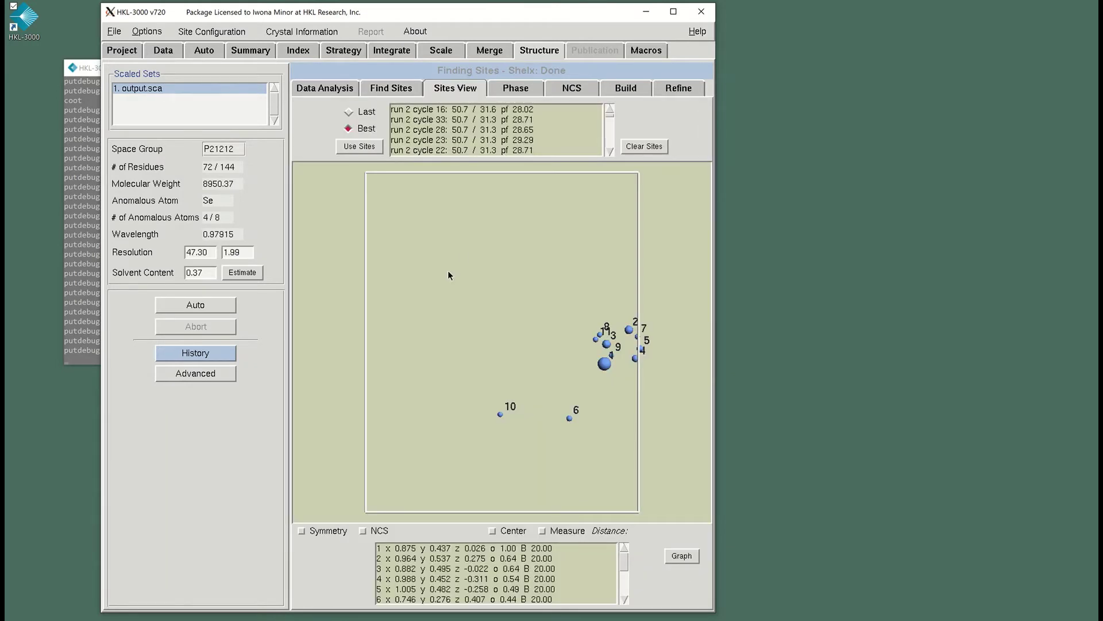
pyautogui.moveTo(446, 275); pyautogui.dragTo(452, 326)
pyautogui.moveTo(449, 319); pyautogui.dragTo(439, 361)
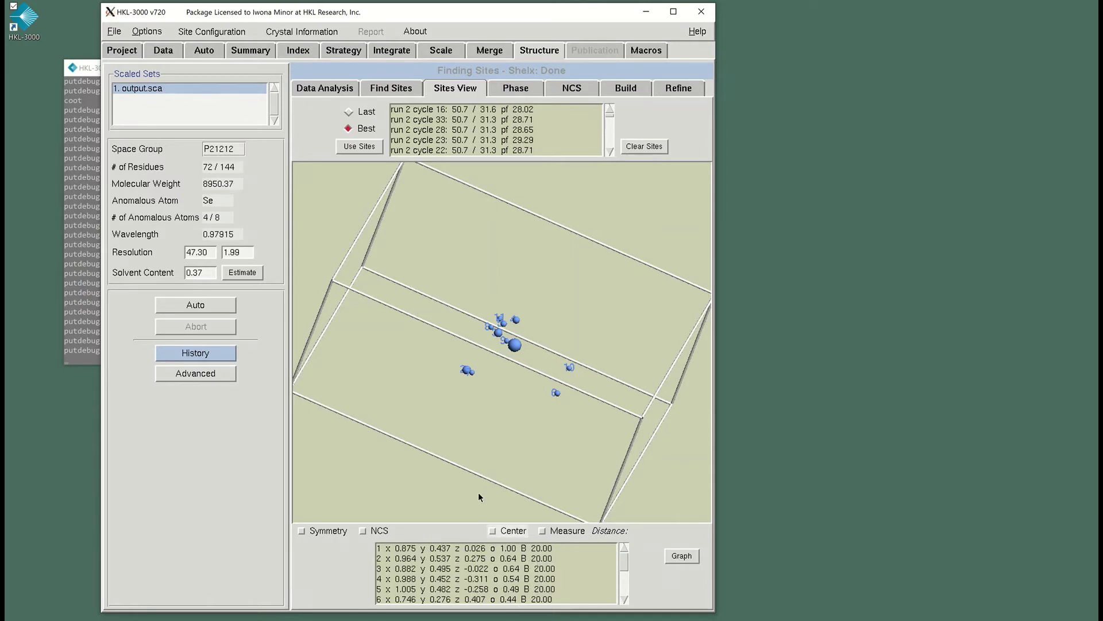
pyautogui.moveTo(503, 323); pyautogui.dragTo(471, 258)
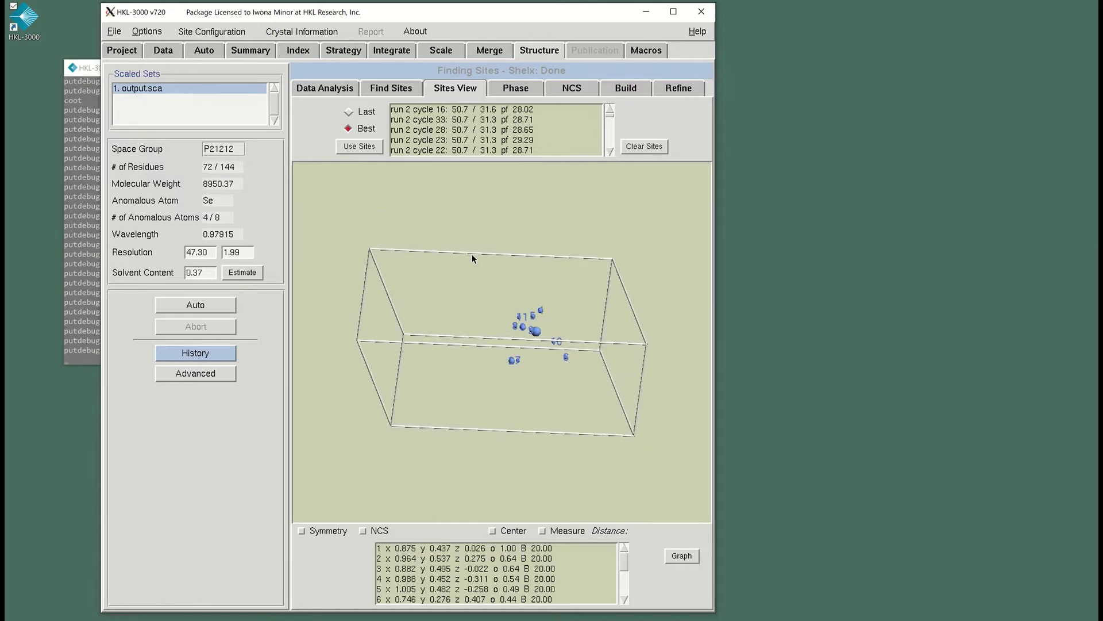
pyautogui.moveTo(457, 325); pyautogui.dragTo(448, 272)
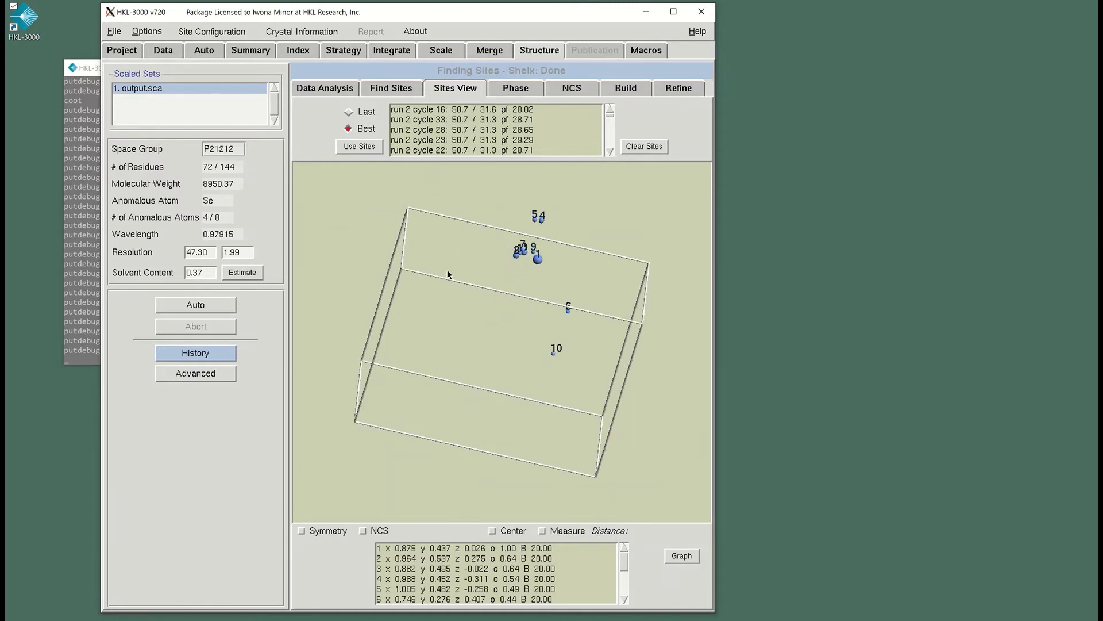
# Show the symmetry-related copies of the sites briefly, hide them again and view the cell from another side.
pyautogui.click(301, 530)
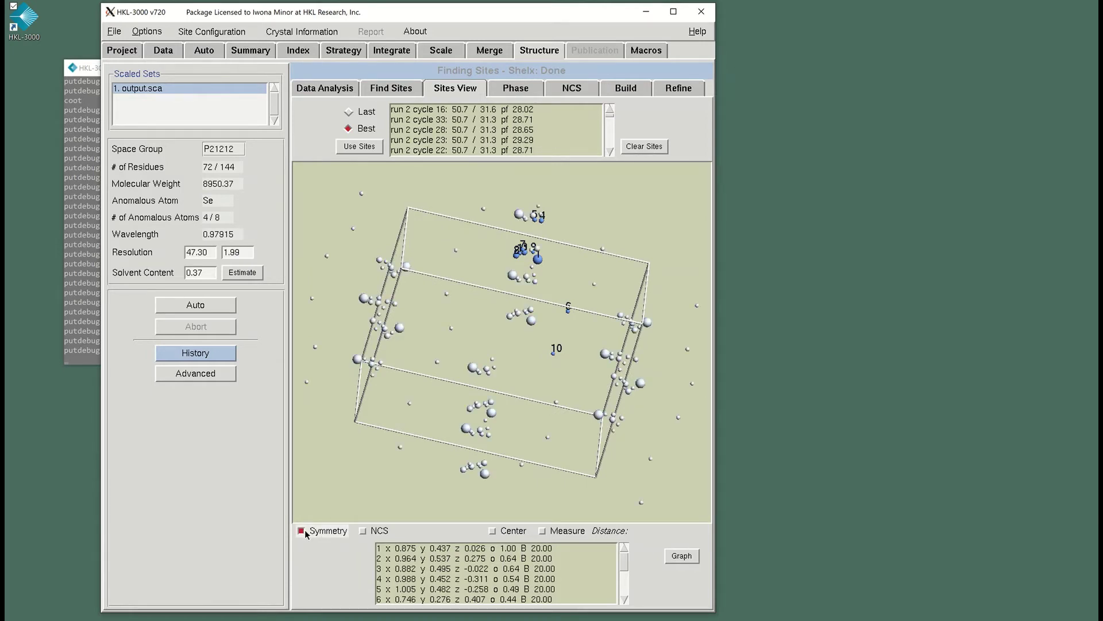
pyautogui.click(301, 531)
pyautogui.moveTo(406, 356); pyautogui.dragTo(585, 367)
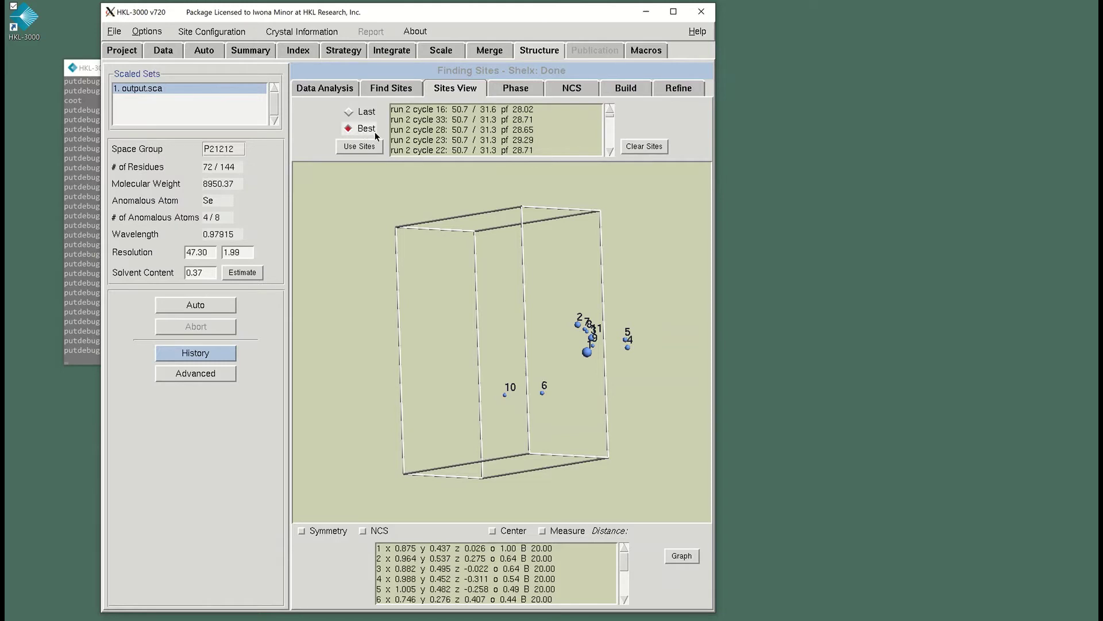
# Compare several top-ranked solutions with the displayed sites, including run 2 cycles 23, 22 and 4 and run 1 cycle 16.
pyautogui.click(459, 120)
pyautogui.click(461, 139)
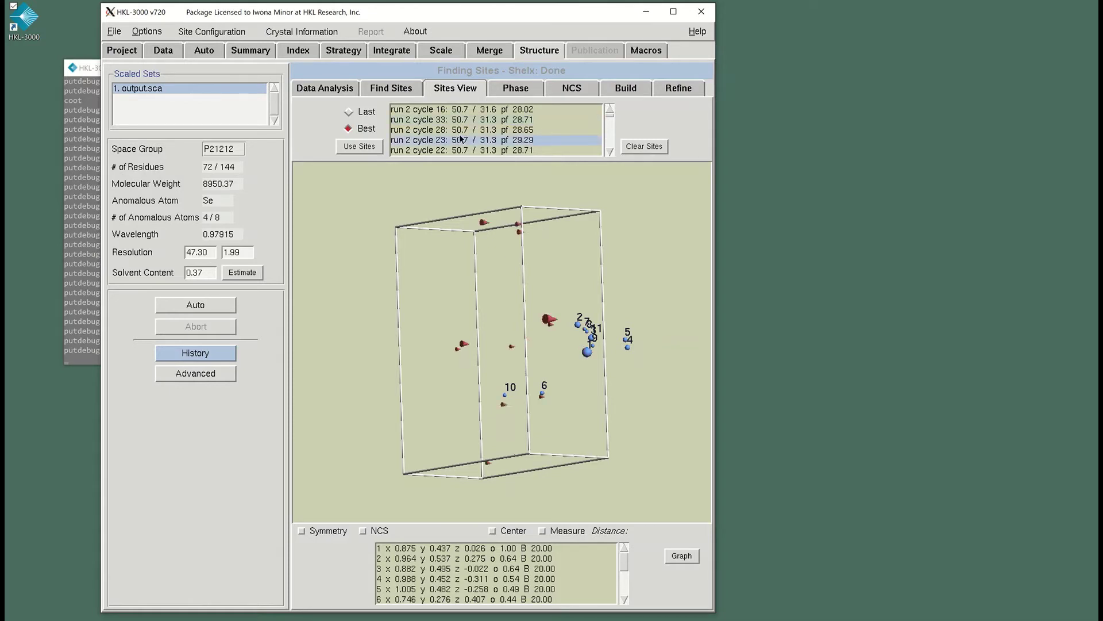
pyautogui.click(460, 148)
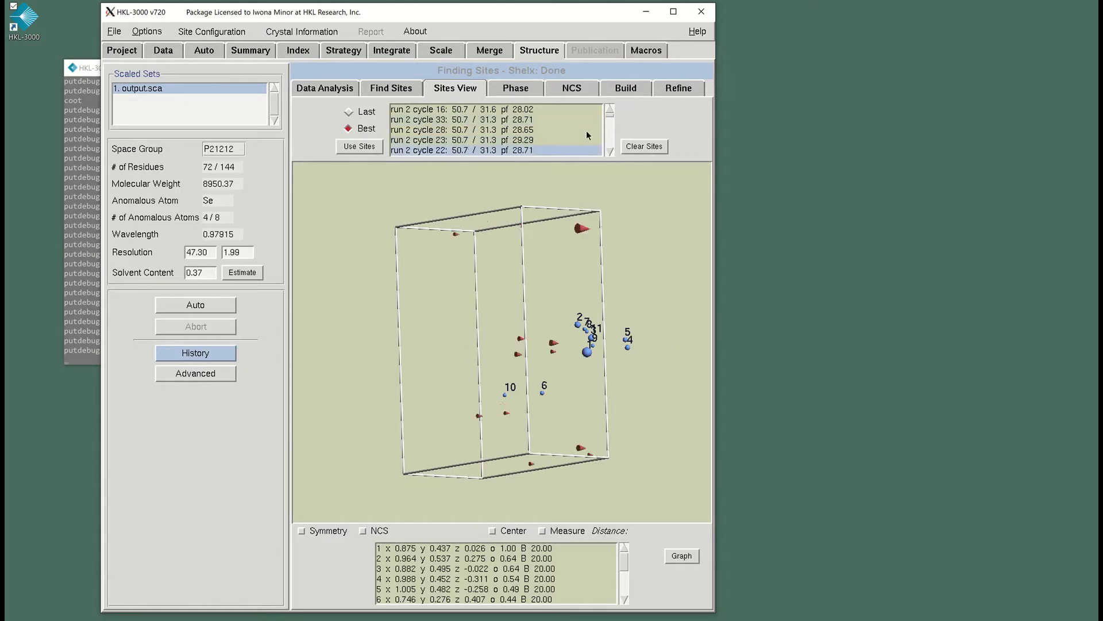
pyautogui.scroll(-1, 571, 142)
pyautogui.click(467, 140)
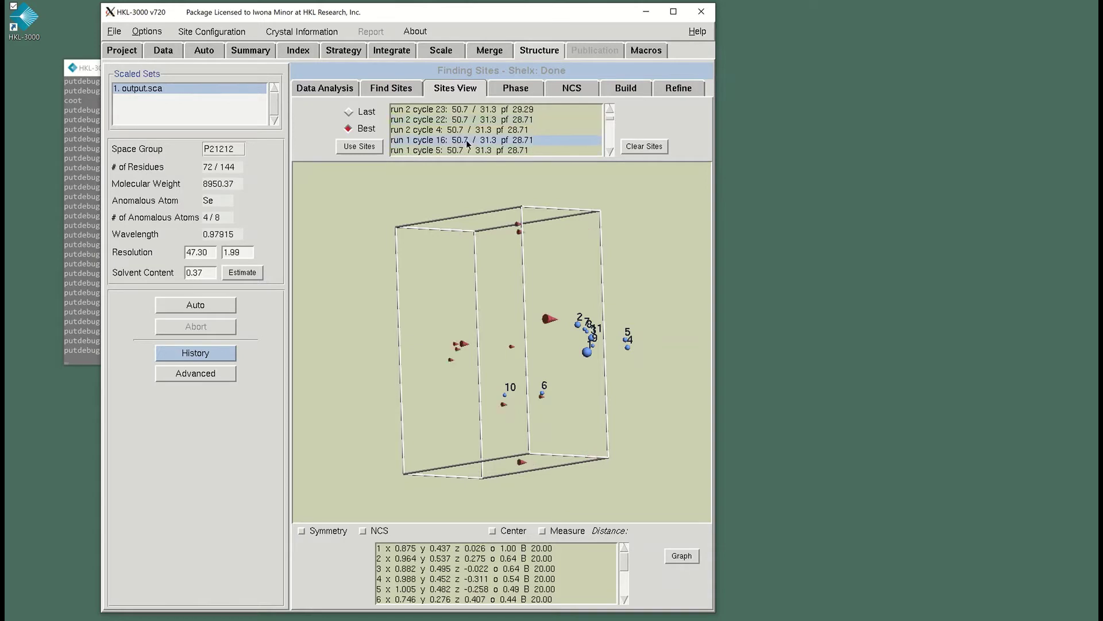
pyautogui.click(443, 129)
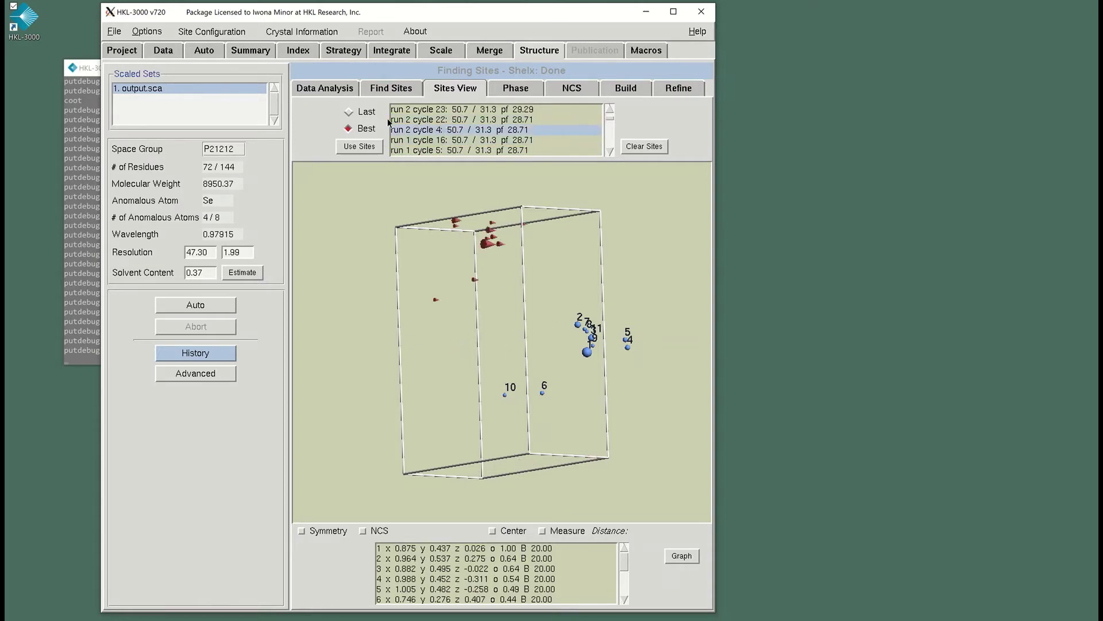
# List the solutions by latest cycle and compare run 2 cycles 45 and 44 with the displayed sites.
pyautogui.click(373, 115)
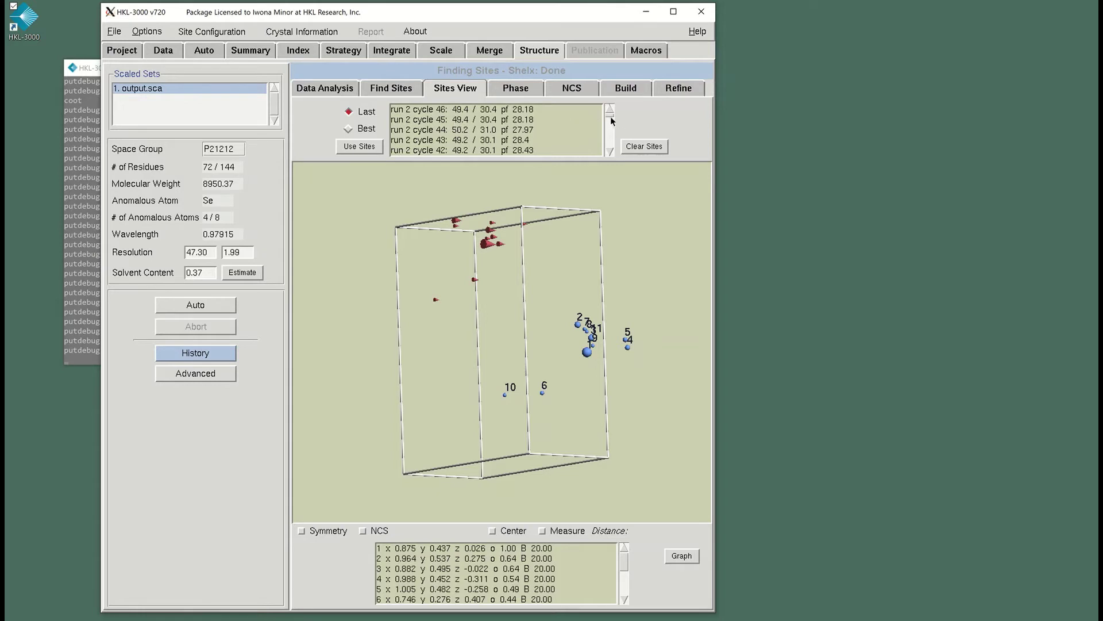
pyautogui.click(489, 119)
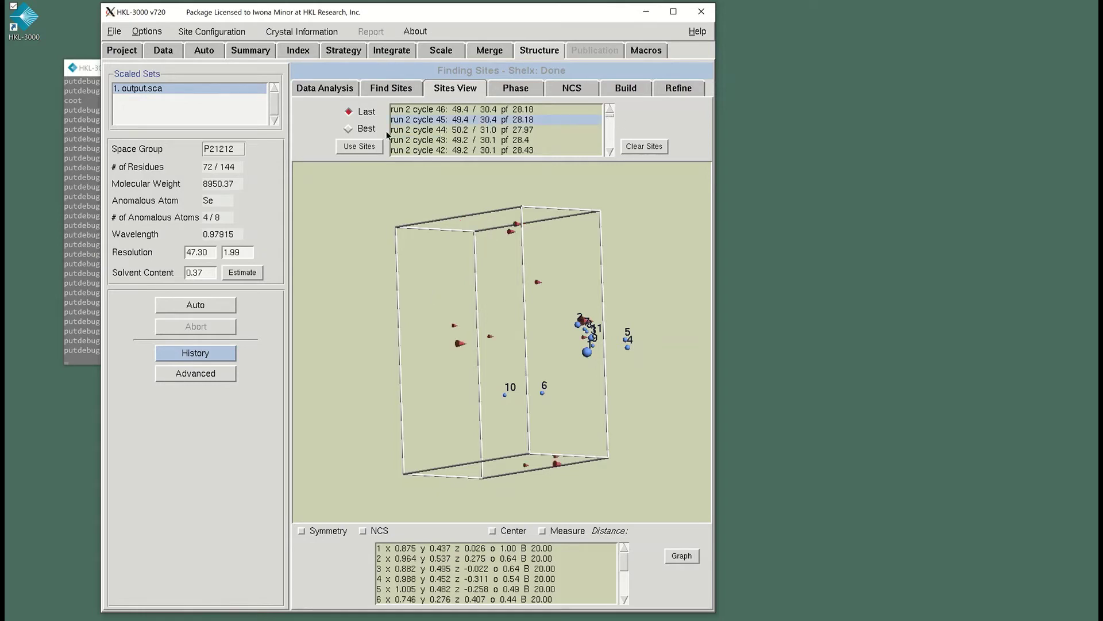
pyautogui.click(454, 132)
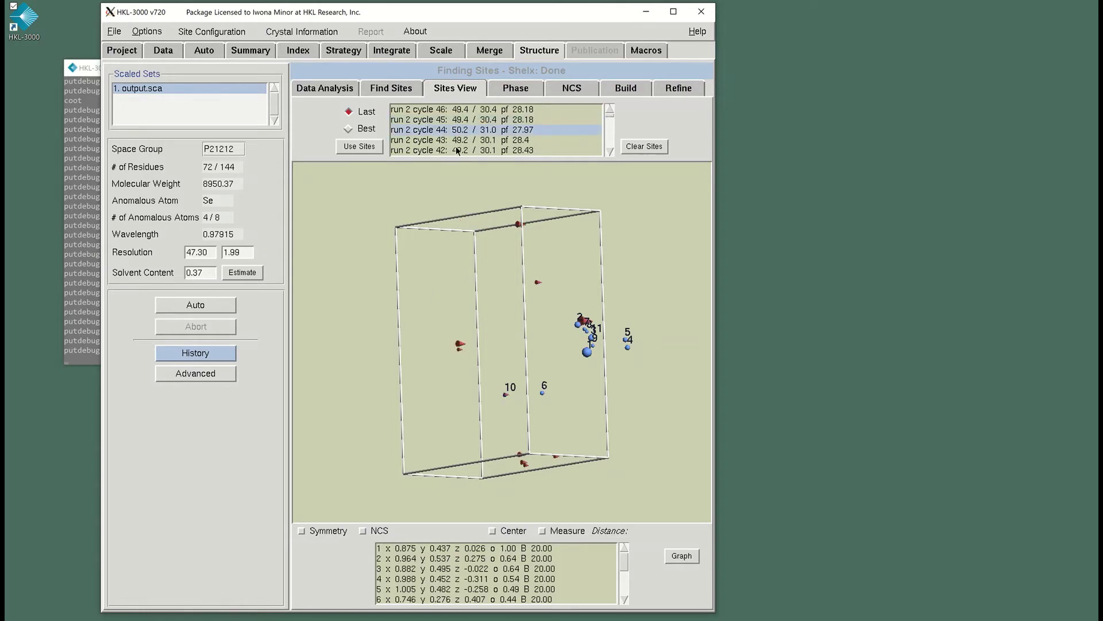
# Return to the best-first ranking and compare the lower-ranked run 2 cycles 46 and 45 with the displayed sites.
pyautogui.click(366, 130)
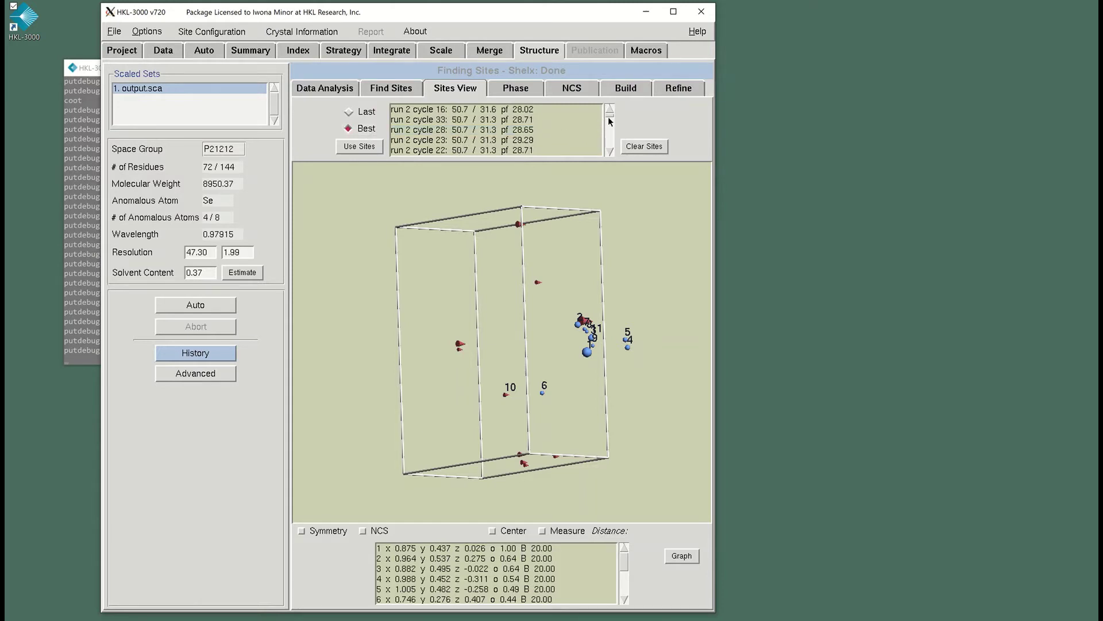
pyautogui.moveTo(610, 121); pyautogui.dragTo(611, 137)
pyautogui.moveTo(610, 242); pyautogui.dragTo(488, 205)
pyautogui.click(477, 141)
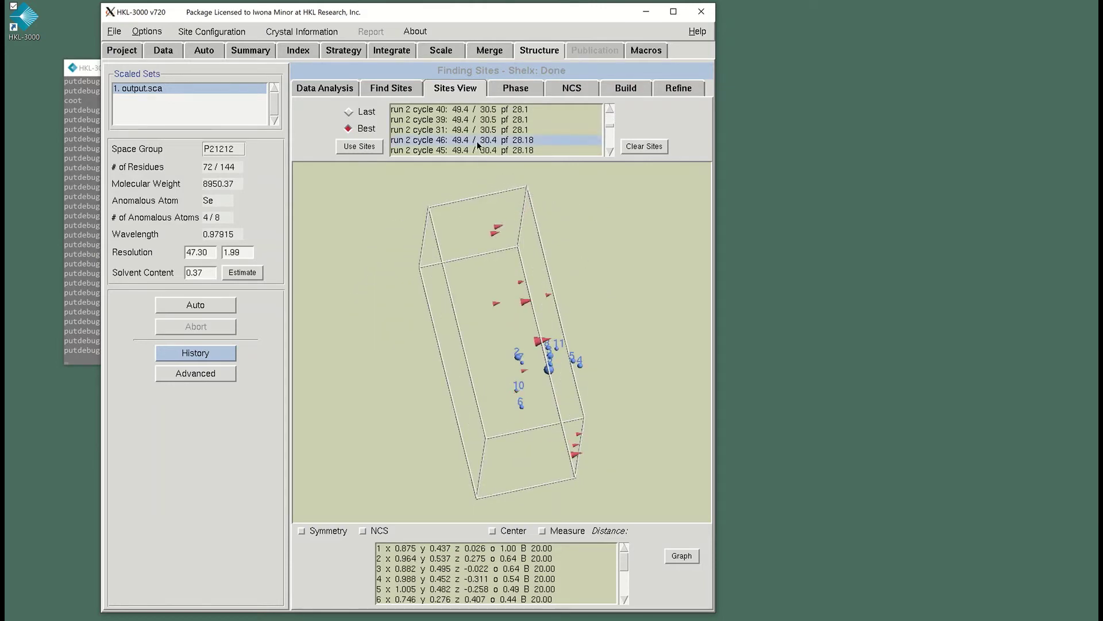
pyautogui.click(449, 150)
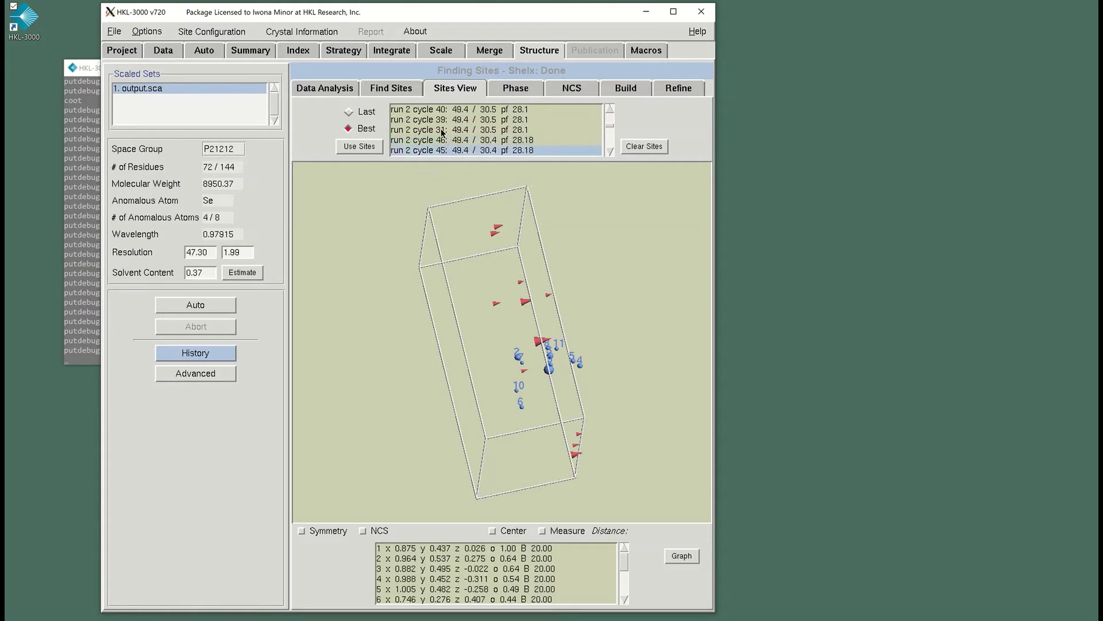
# Adopt the sites of the top-ranked solution, run 2 cycle 16, for phasing.
pyautogui.moveTo(608, 126); pyautogui.dragTo(606, 110)
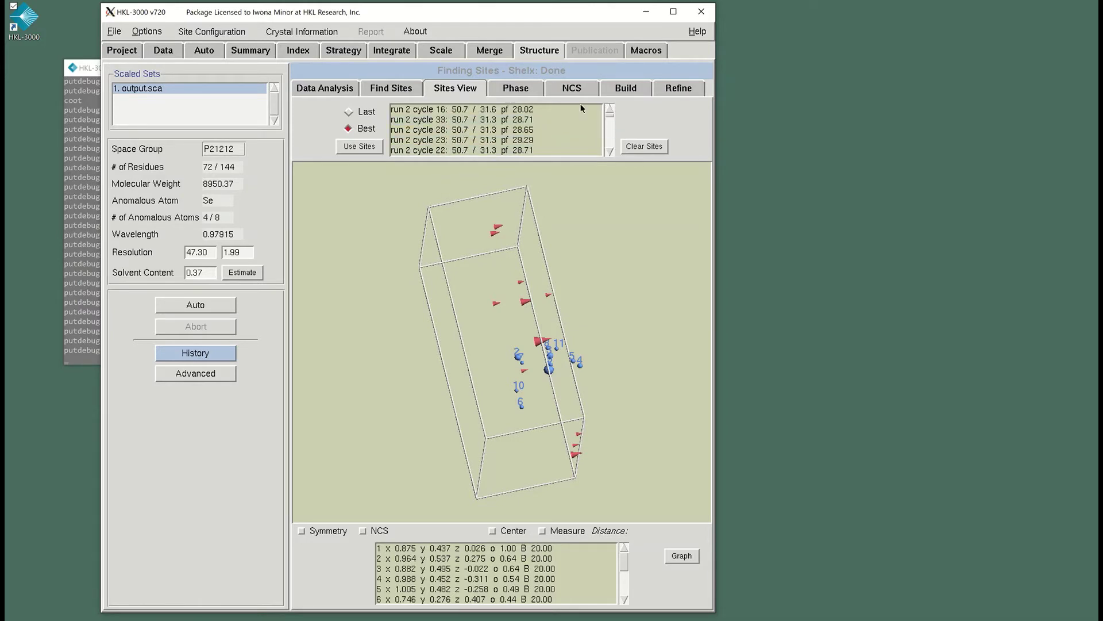
pyautogui.click(526, 110)
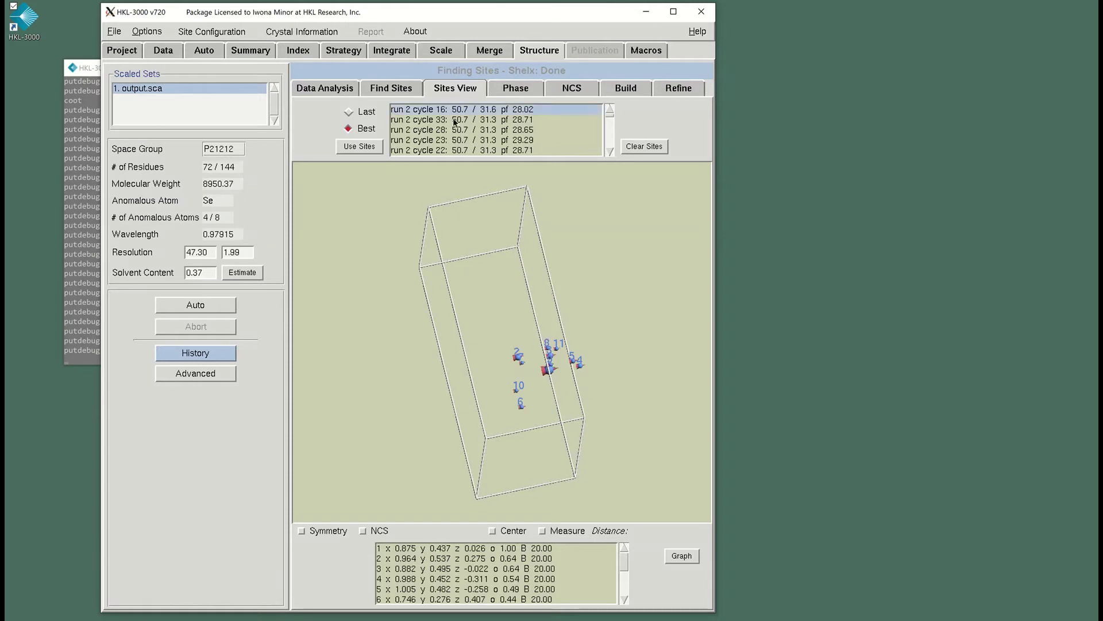
pyautogui.click(362, 148)
pyautogui.moveTo(579, 278); pyautogui.dragTo(531, 297)
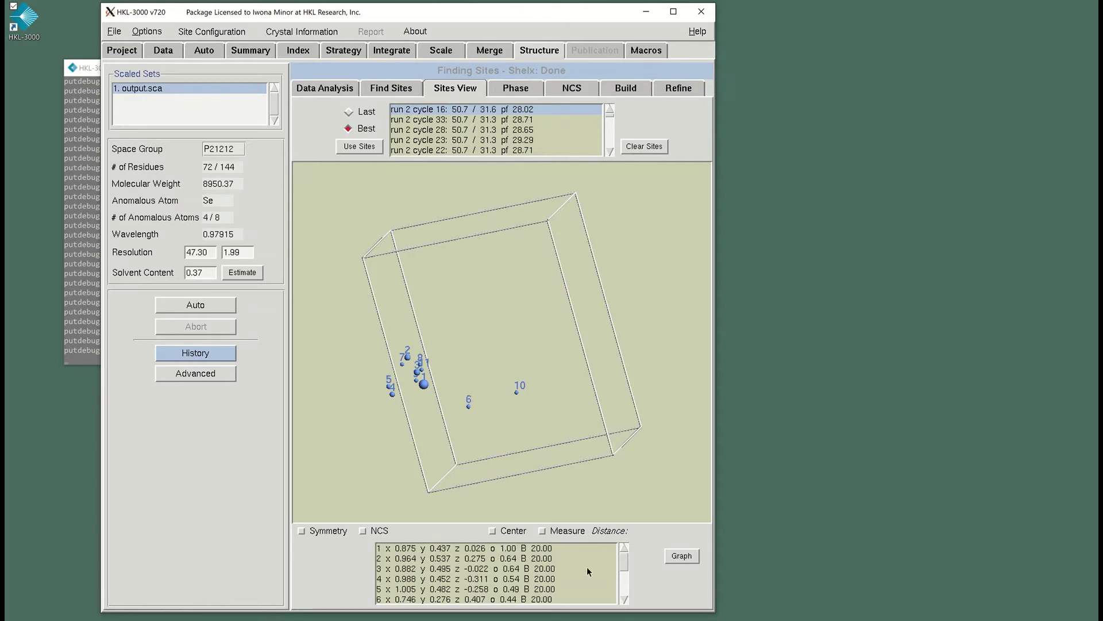
# Plot the site occupancies as a graph and delete the sites with occupancy below 0.30.
pyautogui.click(682, 556)
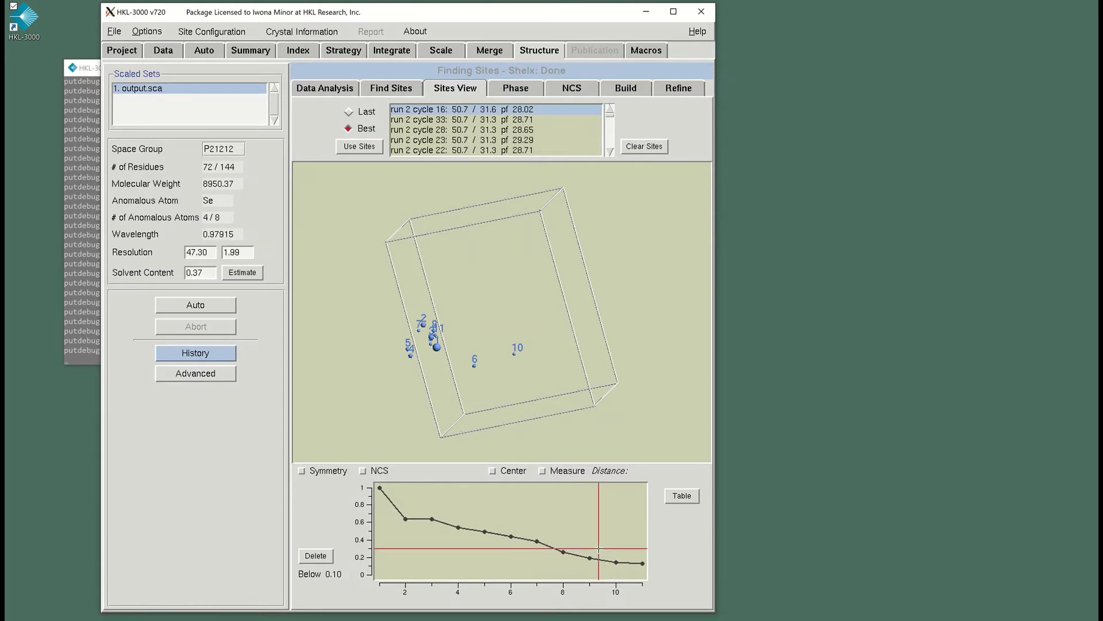
pyautogui.click(598, 549)
pyautogui.click(316, 556)
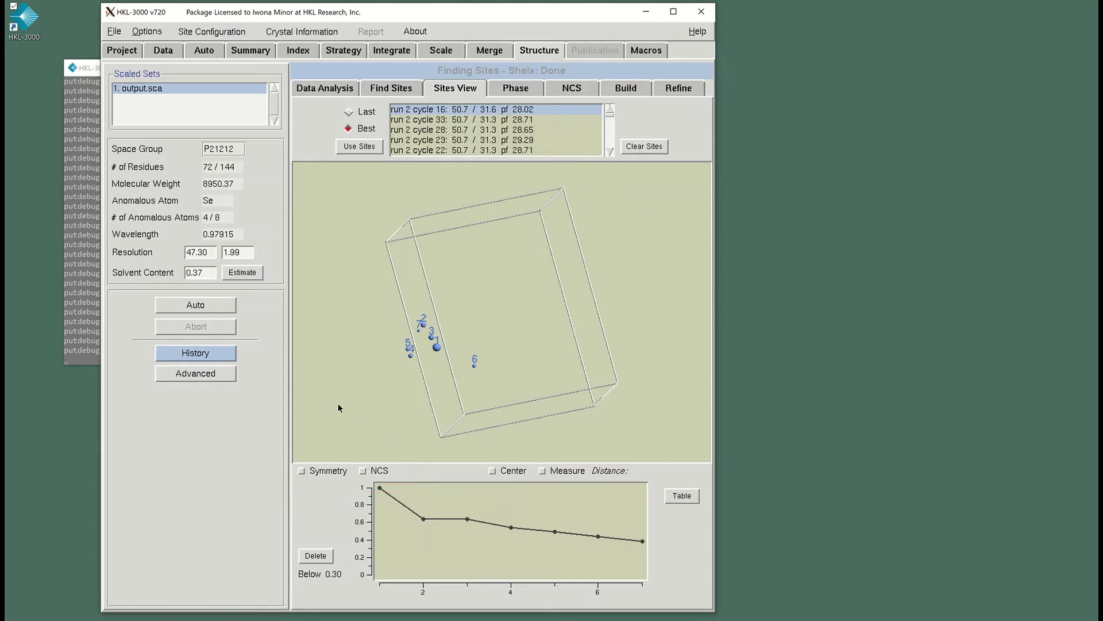
# Review the advanced site-finding settings and close them without changes.
pyautogui.click(211, 374)
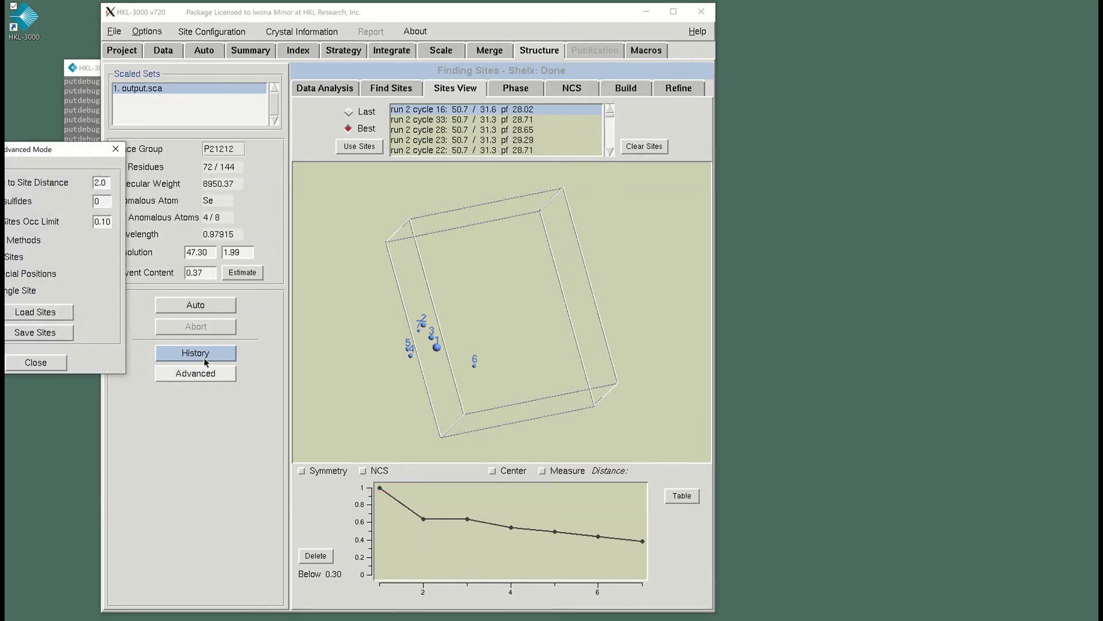
pyautogui.moveTo(80, 151); pyautogui.dragTo(193, 147)
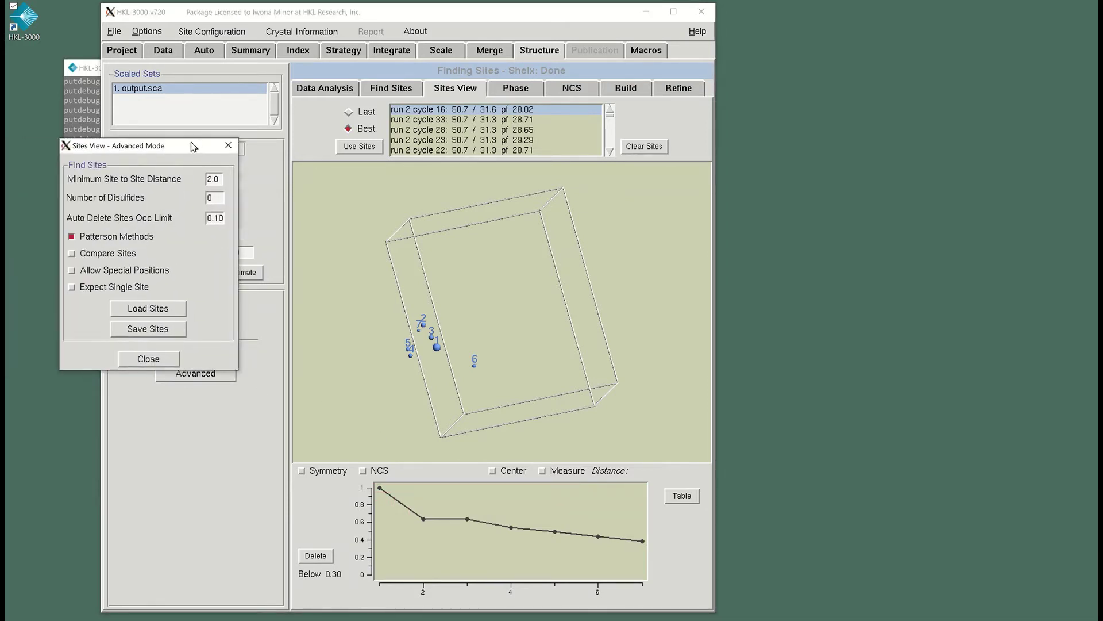
pyautogui.click(148, 360)
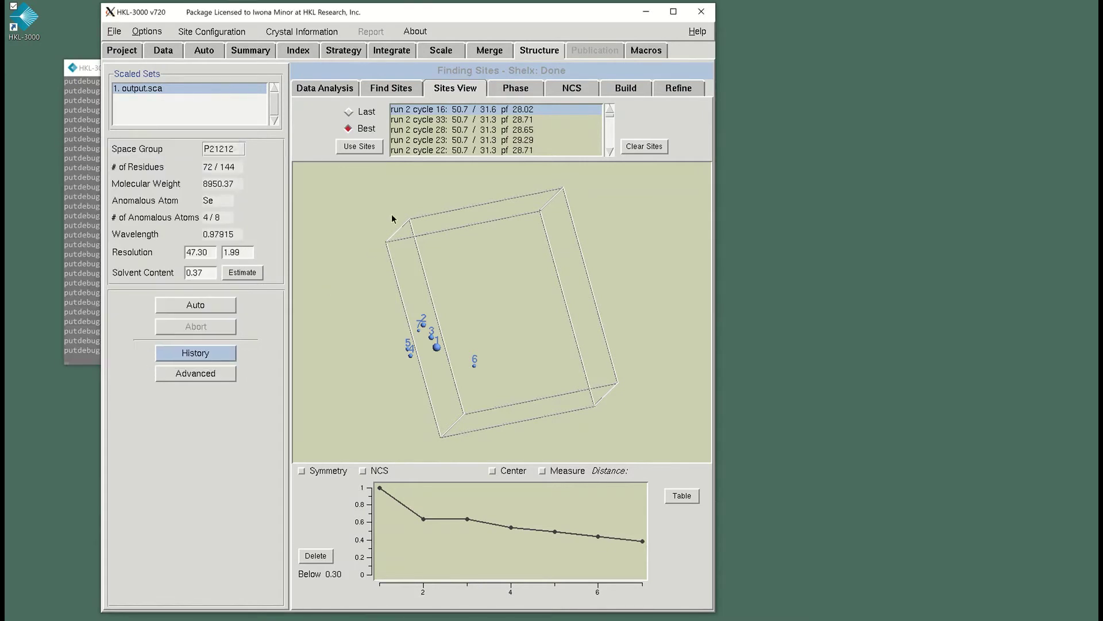
# Check the hand of the remaining sites, and run phasing with the original sites to 1.99 Å resolution while reviewing the phasing plots.
pyautogui.click(512, 89)
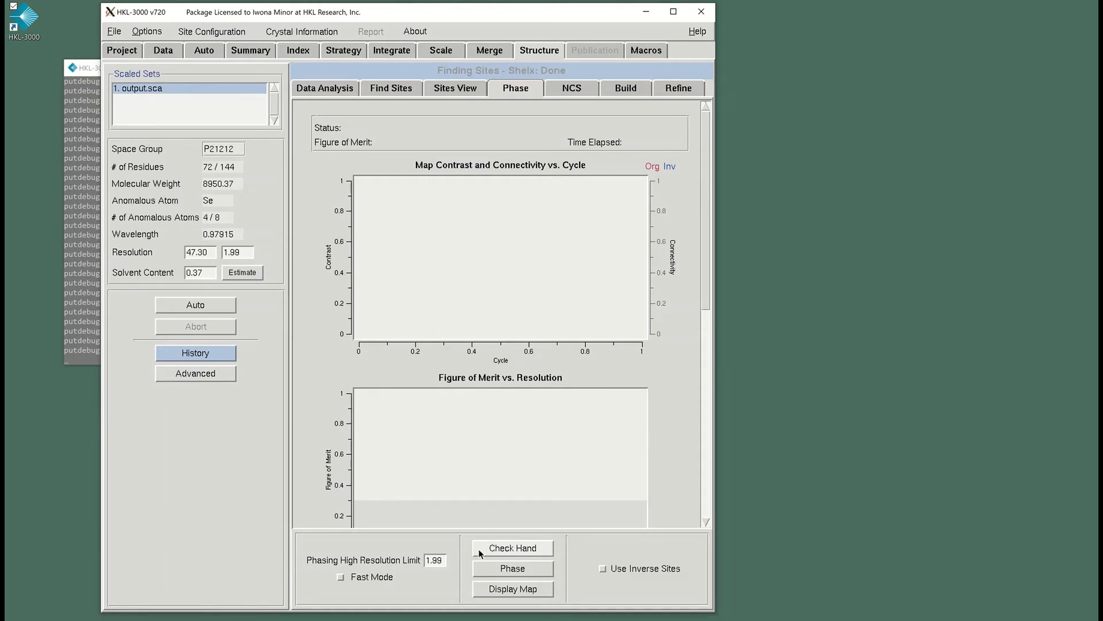
pyautogui.click(537, 547)
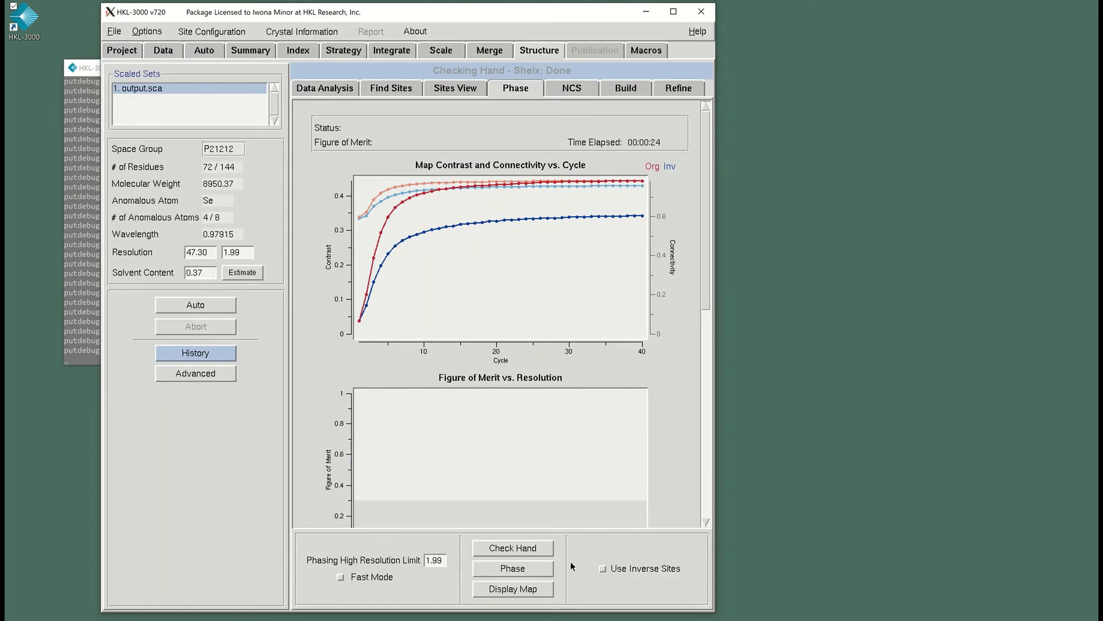
pyautogui.click(522, 569)
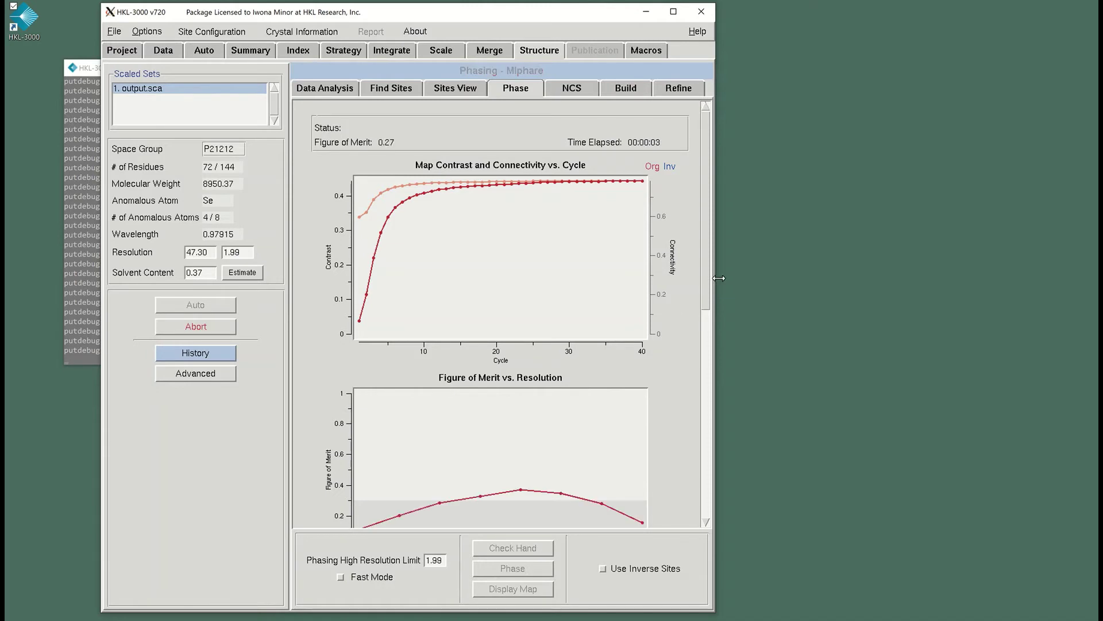
pyautogui.moveTo(708, 268); pyautogui.dragTo(713, 368)
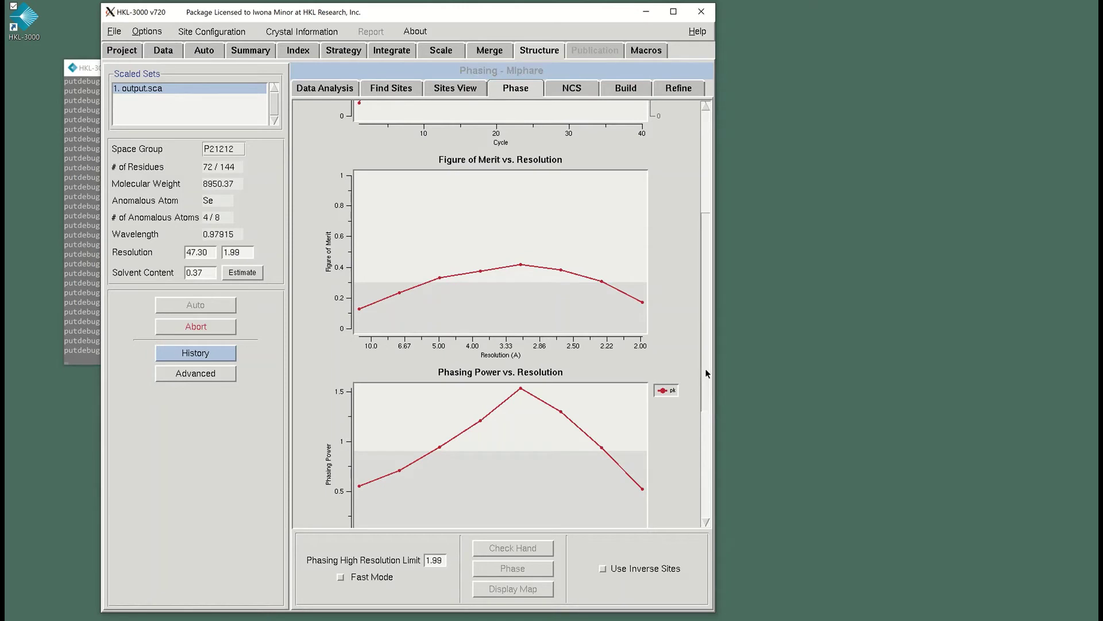
pyautogui.moveTo(705, 367); pyautogui.dragTo(708, 480)
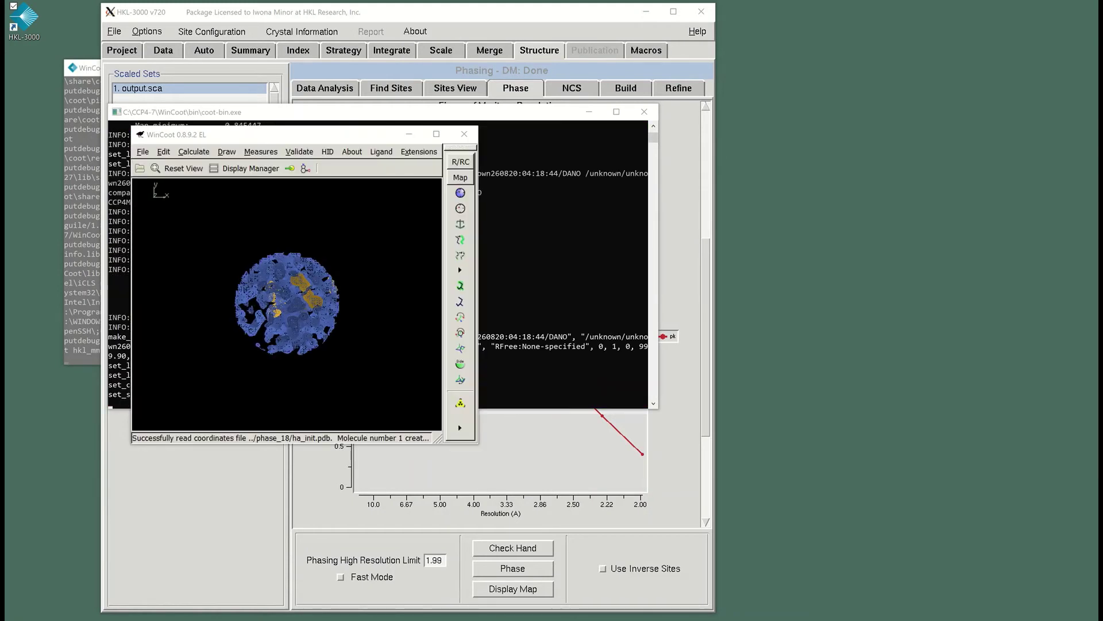
# In WinCoot, center the view on Se2 of phase_18/ha.pdb, enlarge the window and inspect the electron density around that site.
pyautogui.click(289, 169)
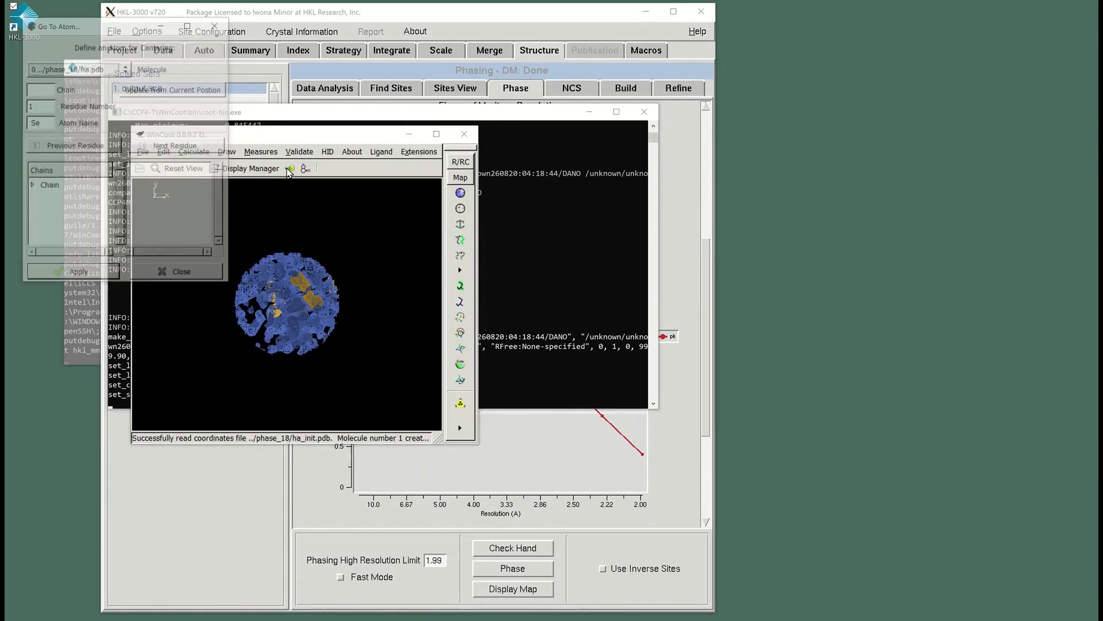
pyautogui.doubleClick(31, 187)
pyautogui.click(64, 219)
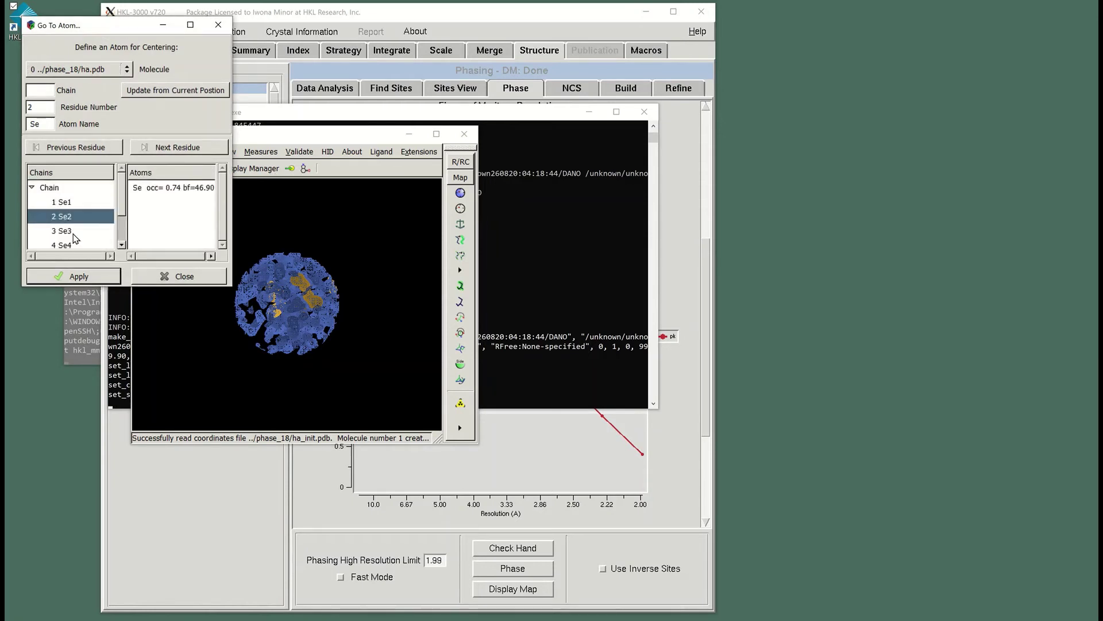
pyautogui.click(81, 278)
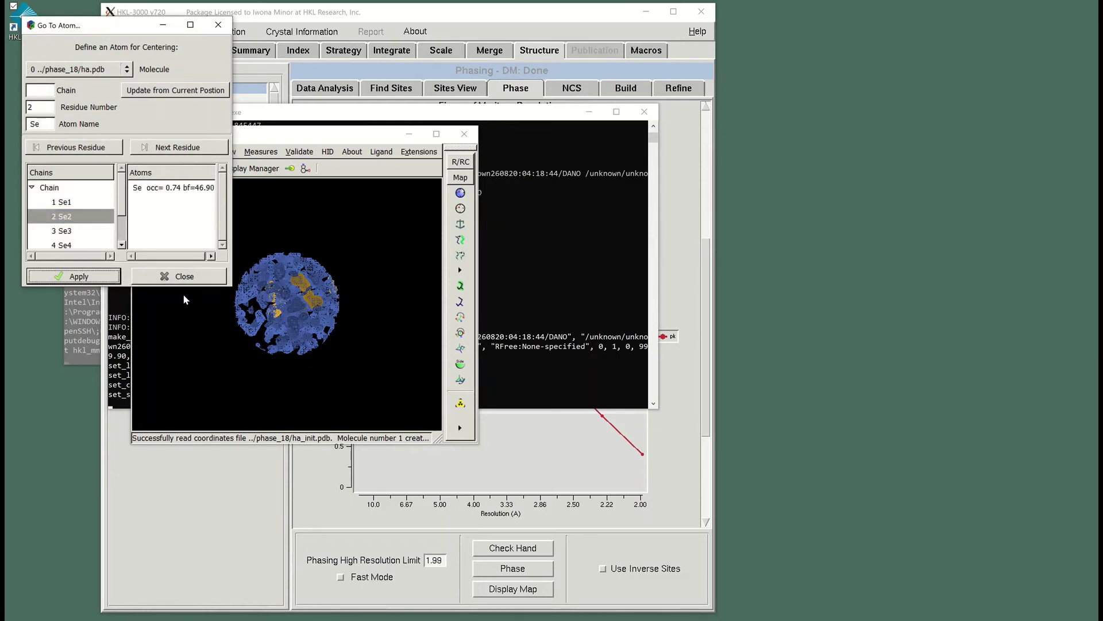
pyautogui.moveTo(477, 443); pyautogui.dragTo(862, 572)
pyautogui.scroll(10, 640, 441)
pyautogui.moveTo(451, 373); pyautogui.dragTo(514, 312)
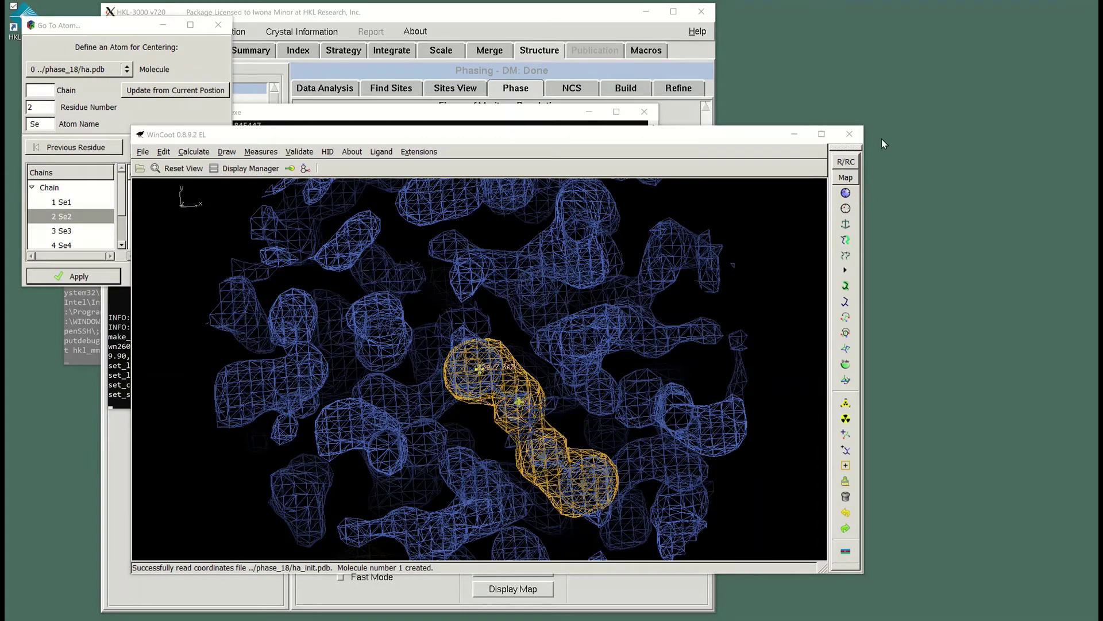
# Close the WinCoot map and build the model from hkl_phase.mtz using HKL Builder with 3 build cycles and the sequence.
pyautogui.click(849, 134)
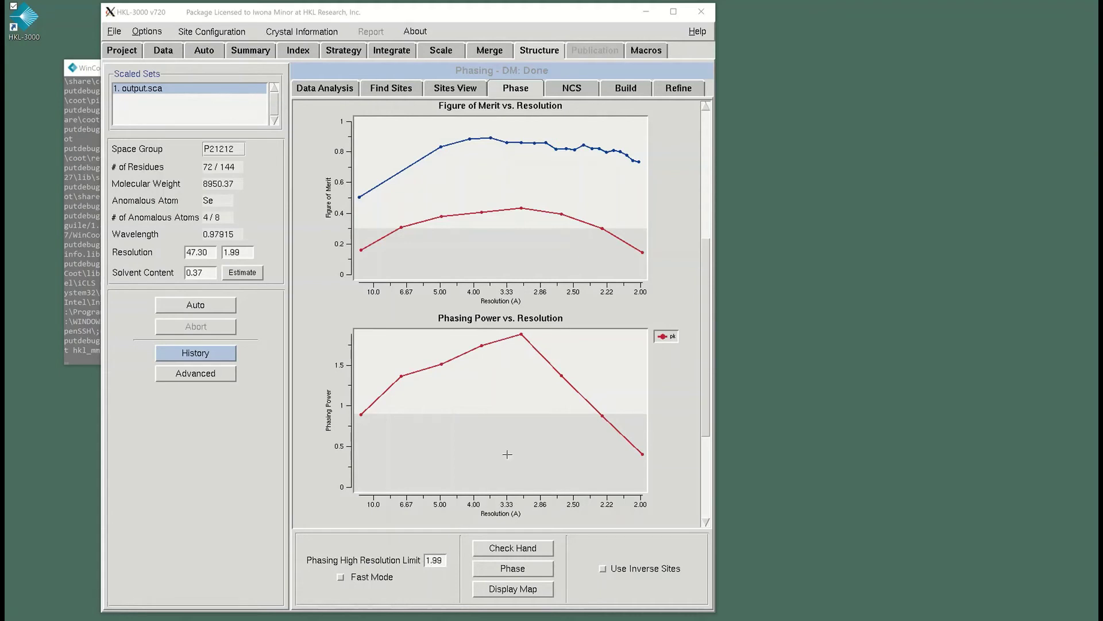
pyautogui.click(576, 91)
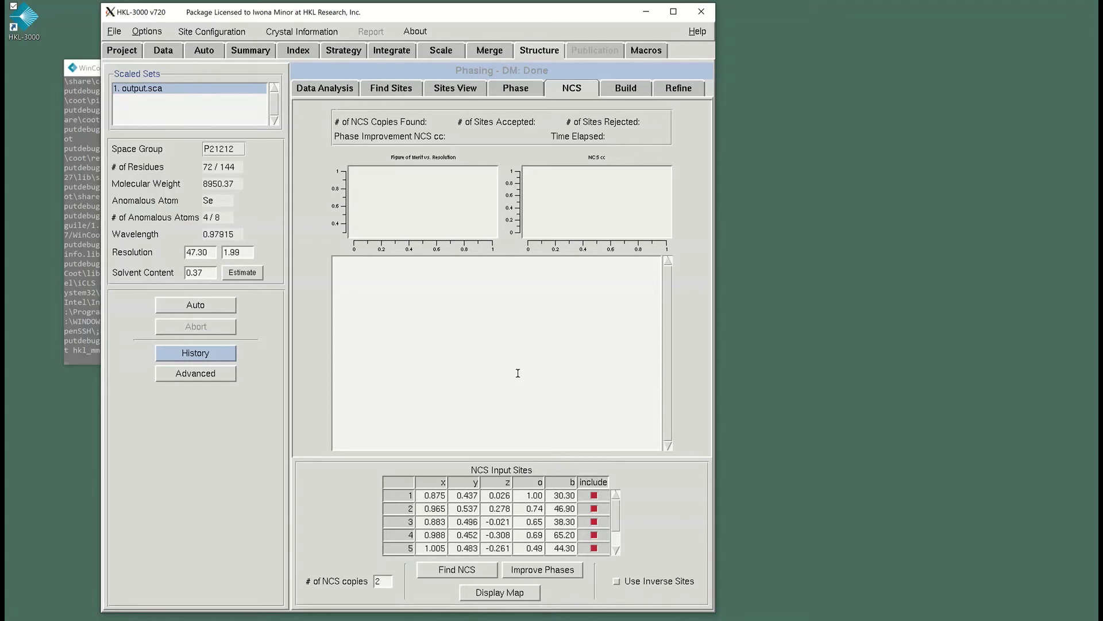
pyautogui.click(620, 92)
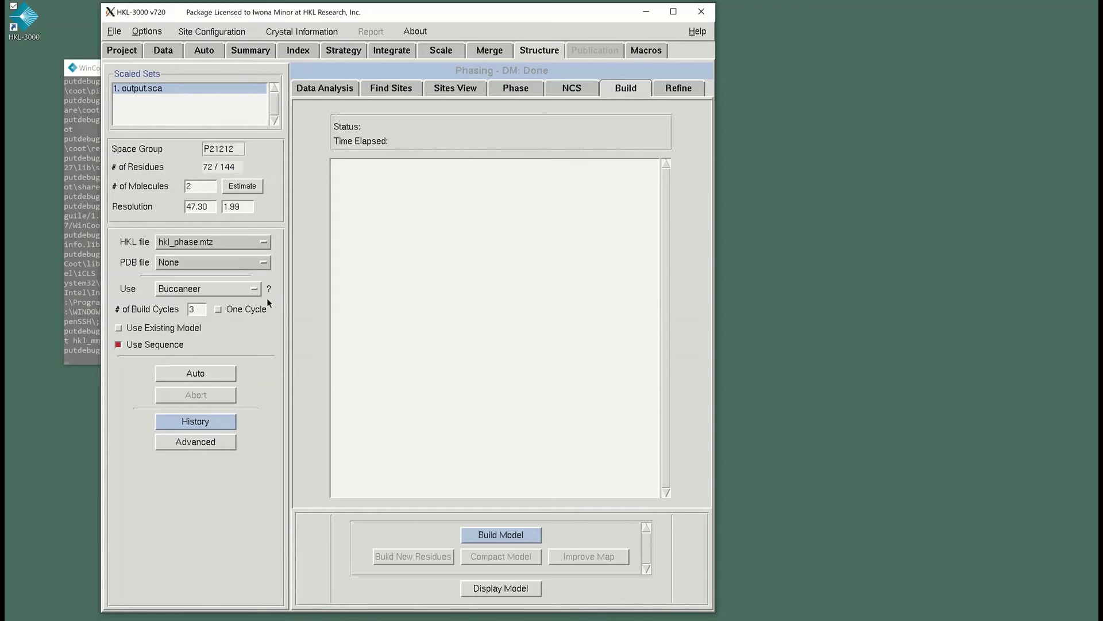
pyautogui.click(235, 292)
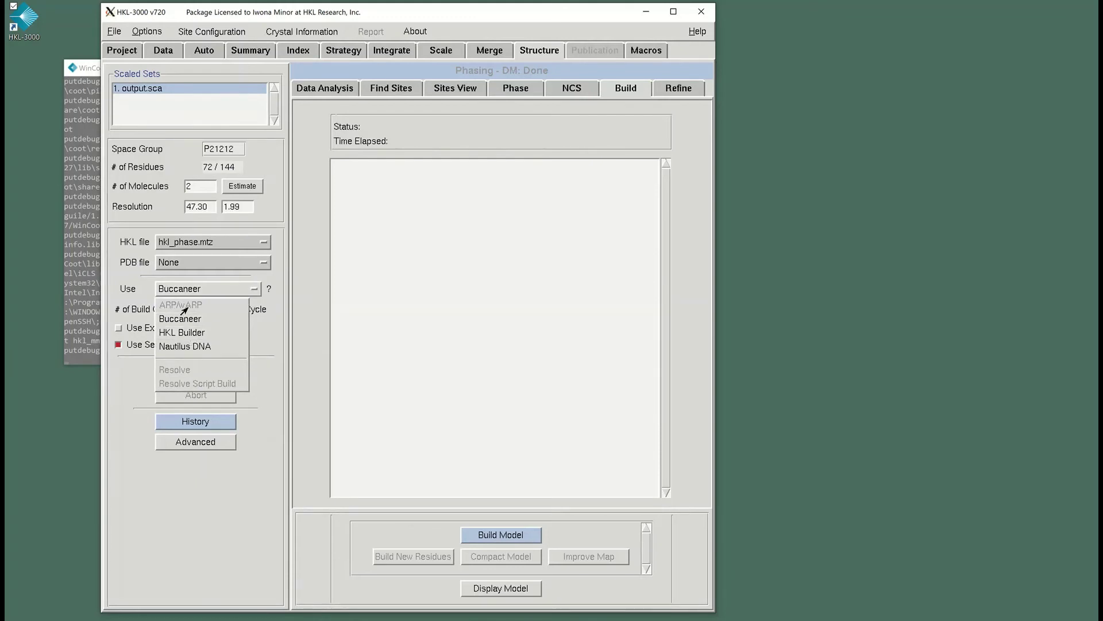
pyautogui.click(207, 333)
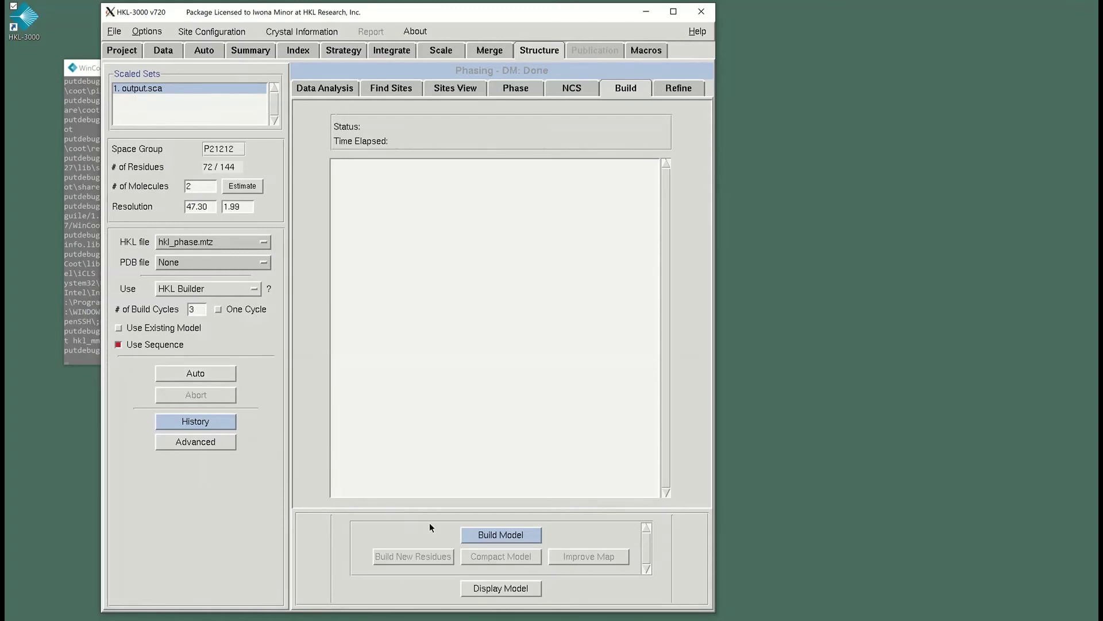
pyautogui.click(495, 536)
pyautogui.click(482, 536)
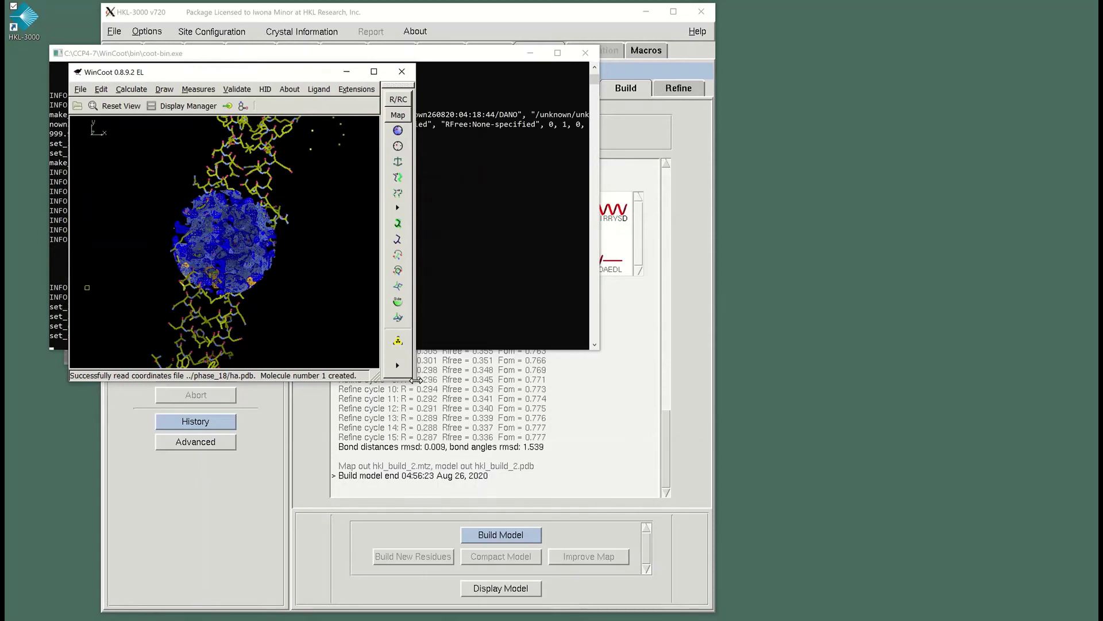
# Enlarge the WinCoot window and inspect how the built model fits the electron density, including the residues near the selenium sites.
pyautogui.moveTo(530, 392); pyautogui.dragTo(795, 602)
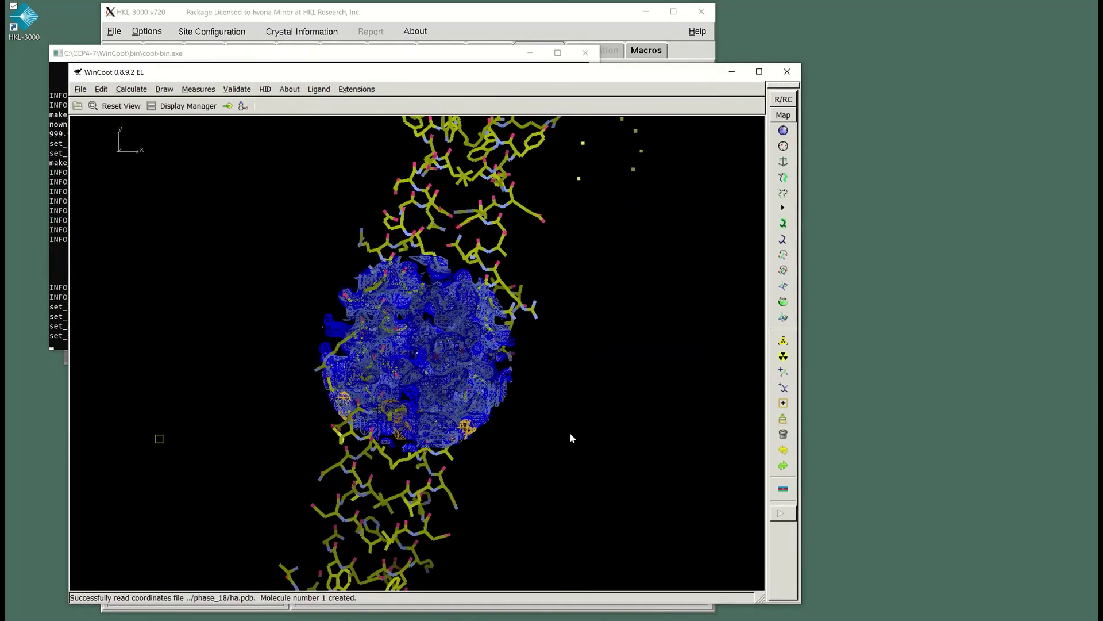
pyautogui.moveTo(570, 432); pyautogui.dragTo(408, 382)
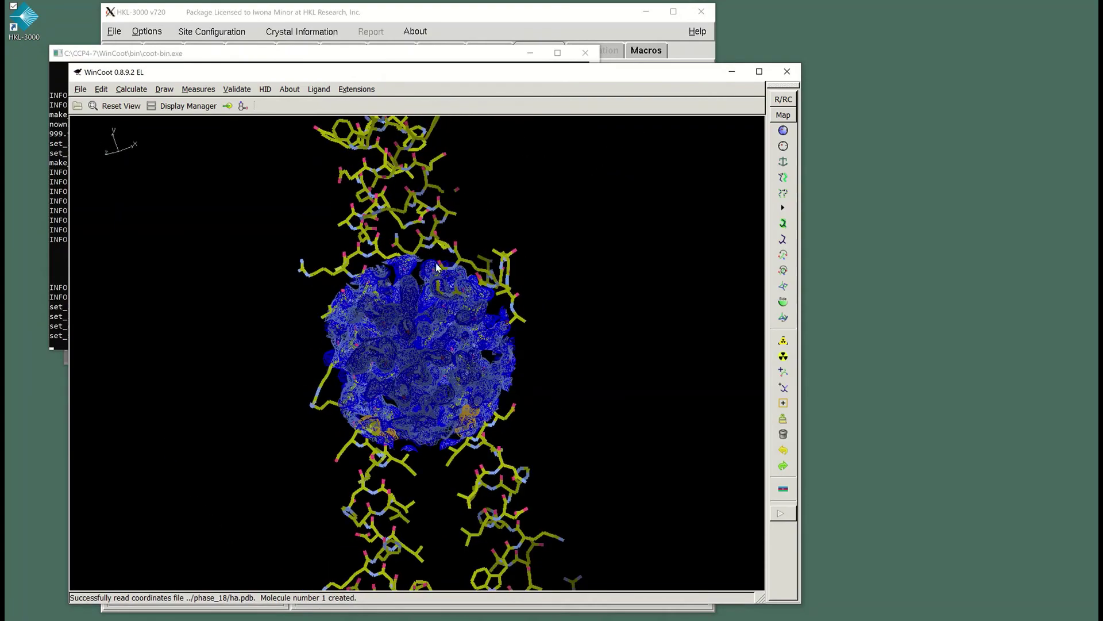
pyautogui.middleClick(430, 234)
pyautogui.moveTo(430, 232); pyautogui.dragTo(451, 365)
pyautogui.middleClick(496, 490)
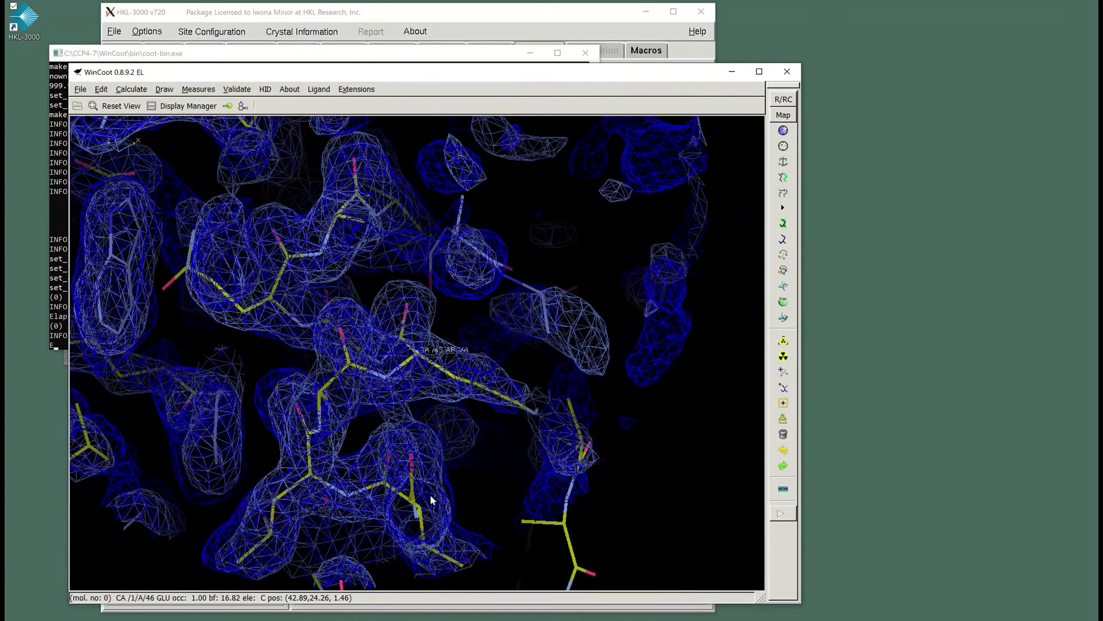
pyautogui.middleClick(374, 508)
pyautogui.scroll(-10, 387, 375)
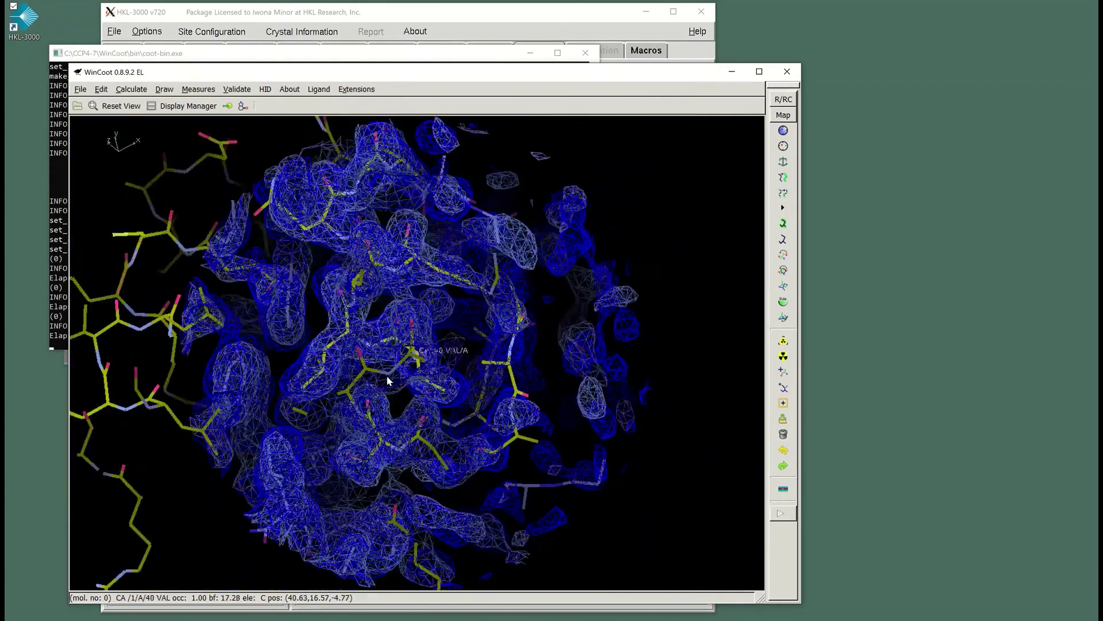
pyautogui.moveTo(345, 402); pyautogui.dragTo(661, 535)
pyautogui.middleClick(428, 506)
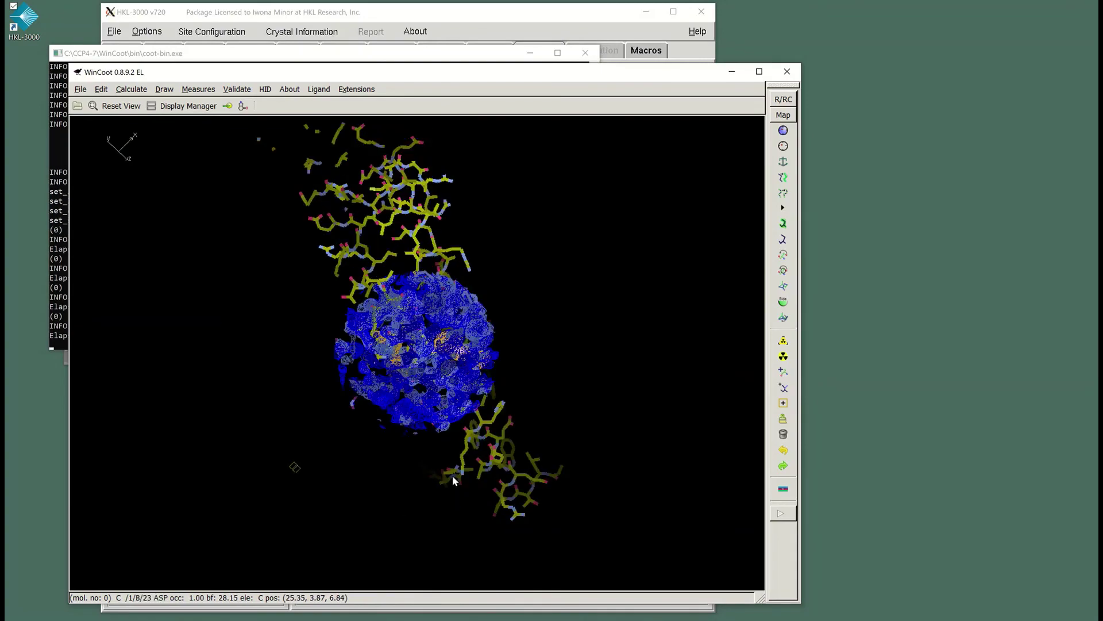
pyautogui.scroll(10, 495, 454)
pyautogui.moveTo(497, 447); pyautogui.dragTo(450, 237)
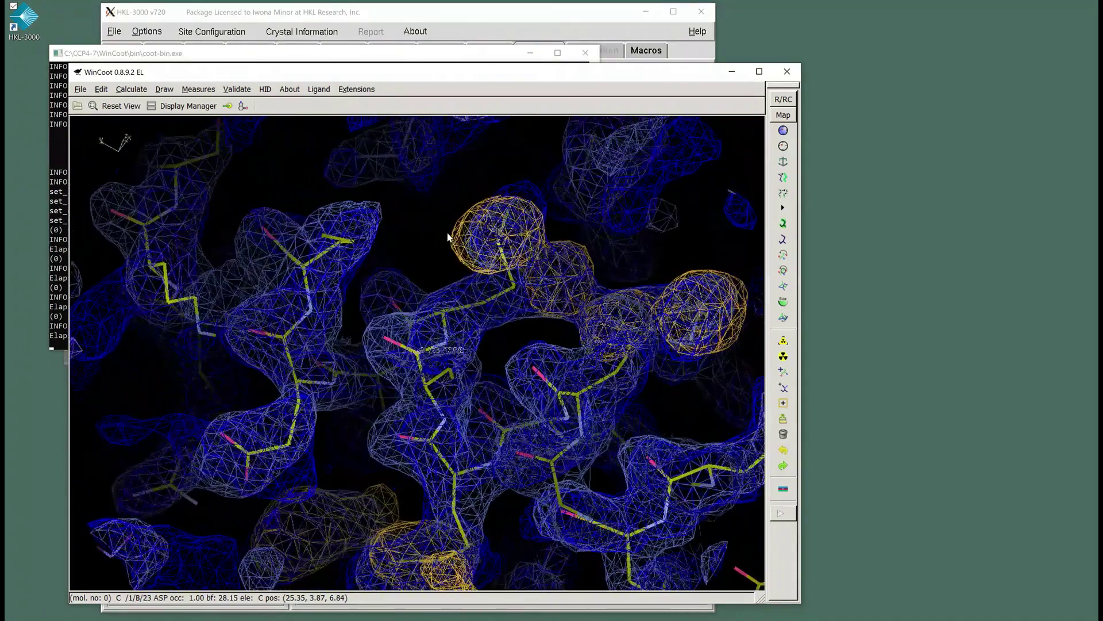
pyautogui.moveTo(438, 554); pyautogui.dragTo(368, 430)
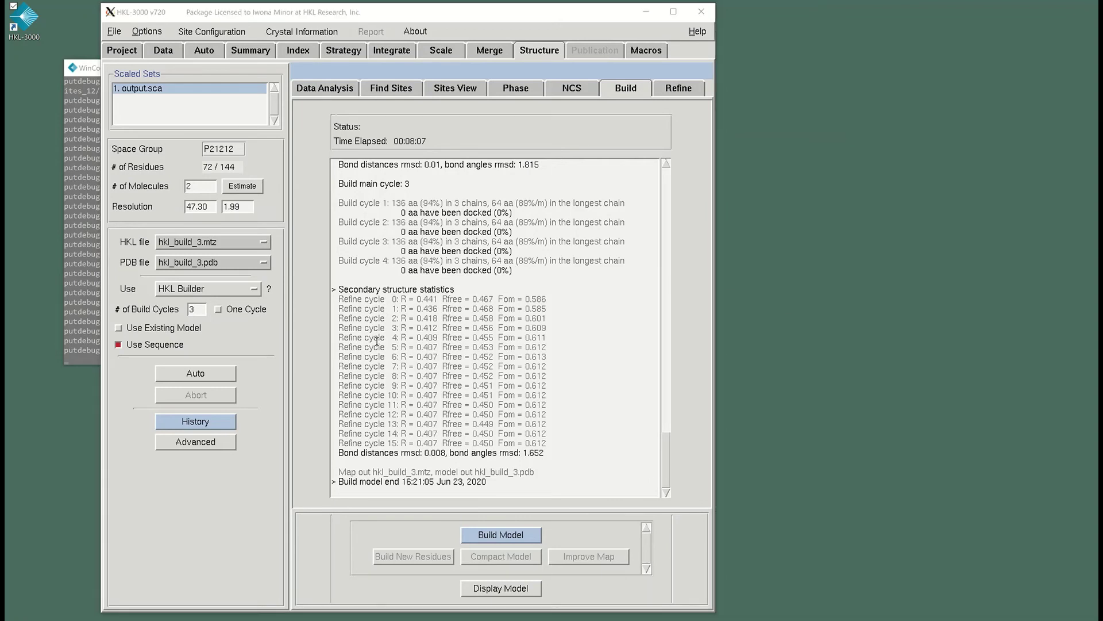
# Load the build_model_19 run from the model-building history and check its available PDB files, keeping hkl_build_2.pdb.
pyautogui.click(222, 426)
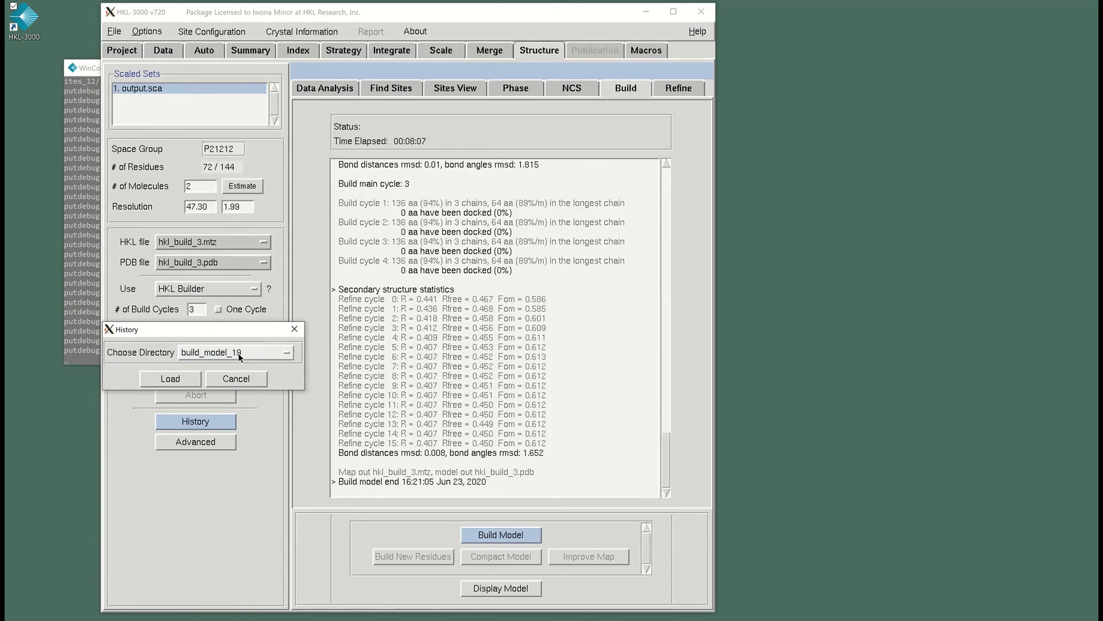
pyautogui.click(256, 354)
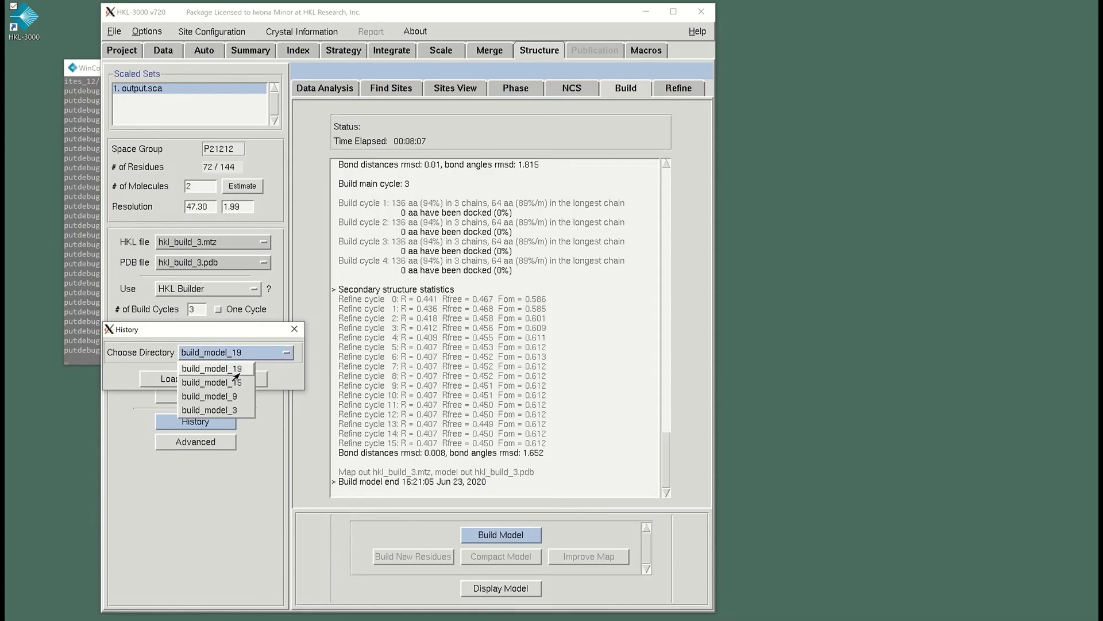
pyautogui.click(238, 369)
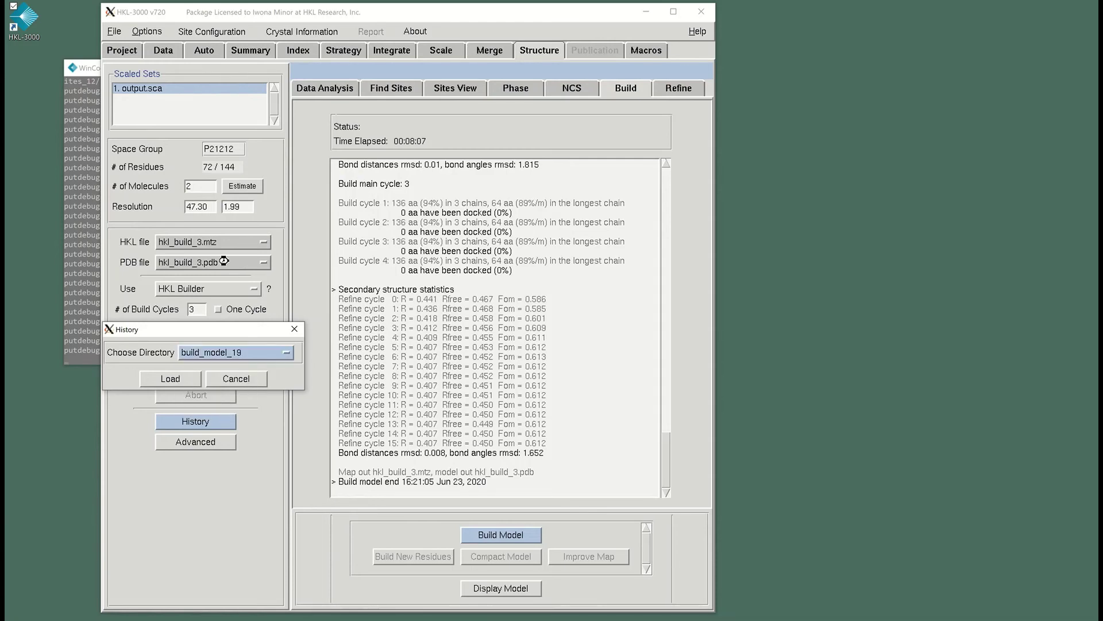
pyautogui.click(170, 378)
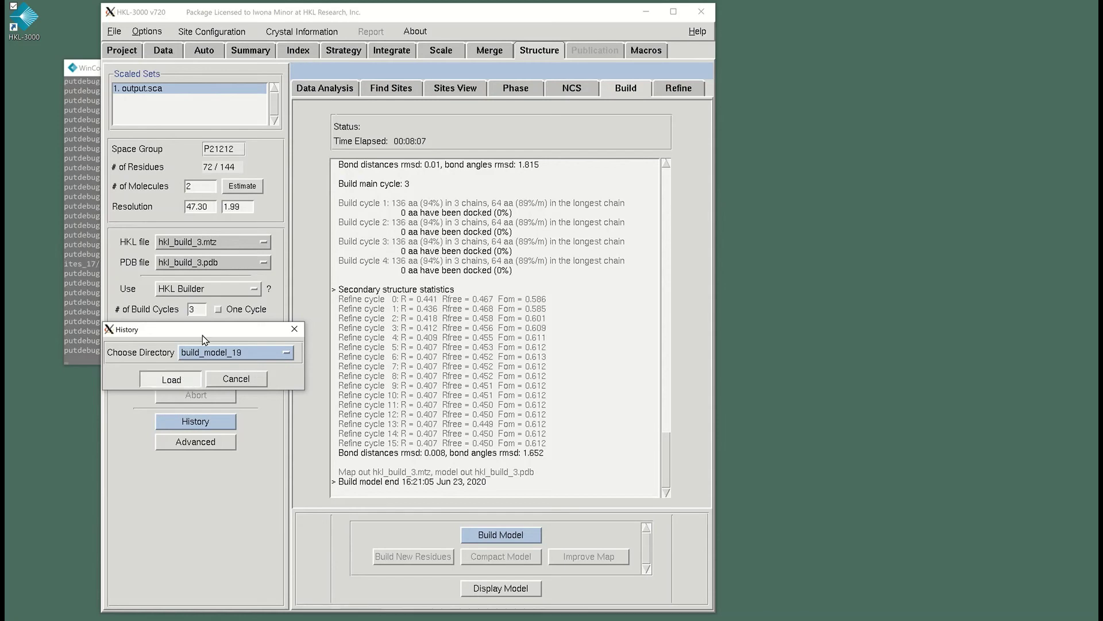
pyautogui.click(237, 242)
pyautogui.click(242, 264)
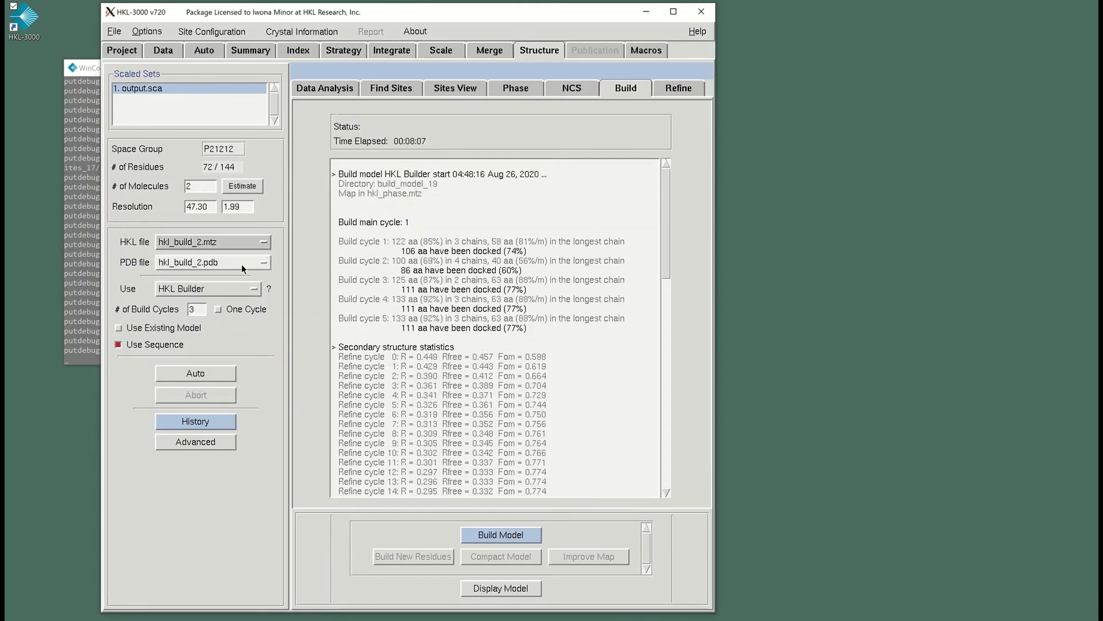
pyautogui.click(242, 264)
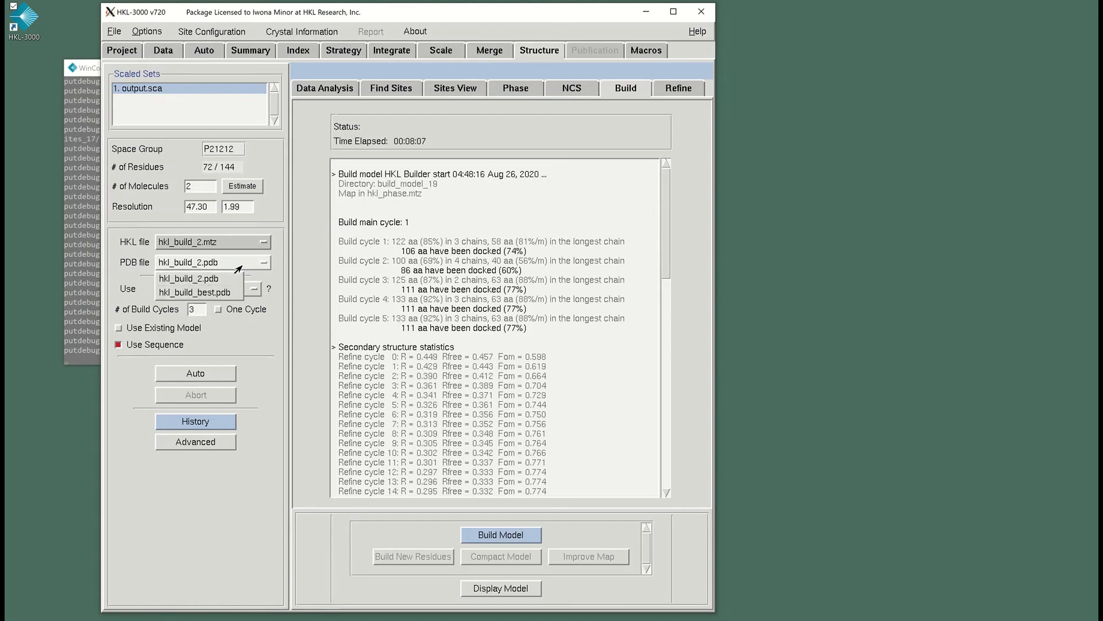
pyautogui.click(264, 382)
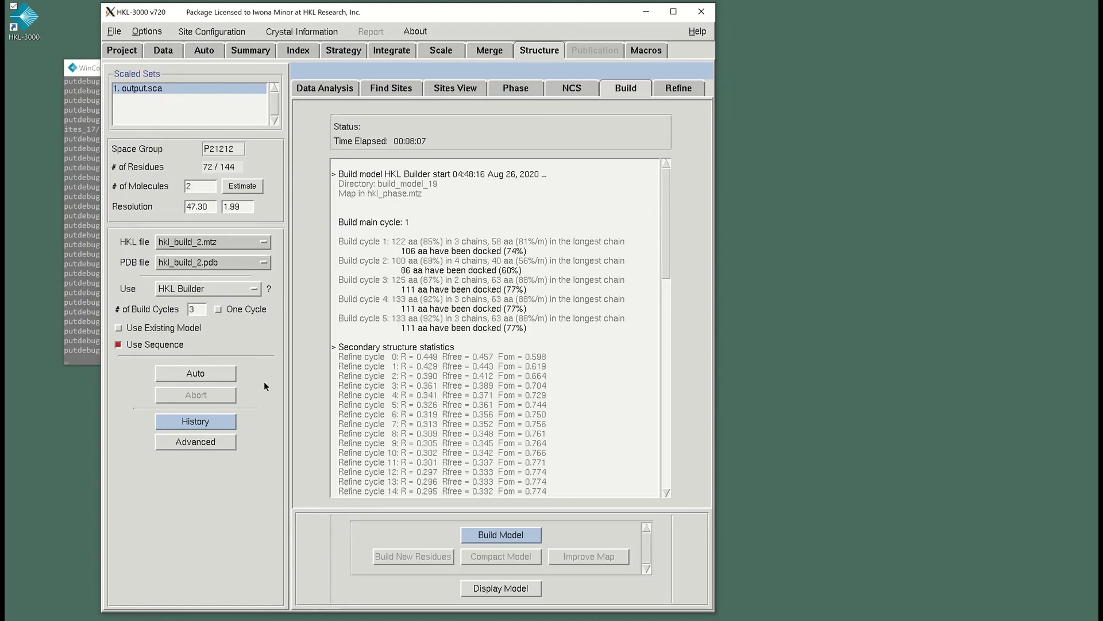
# Load the build_model_9 run from the history to compare its build statistics, and reload build_model_19.
pyautogui.click(214, 421)
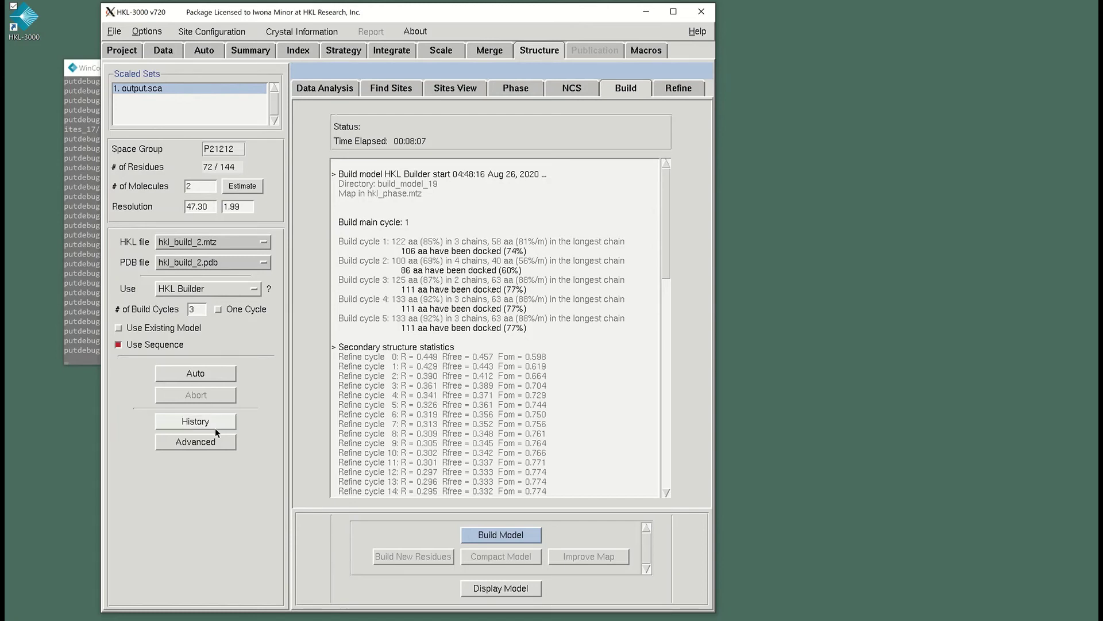
pyautogui.click(212, 421)
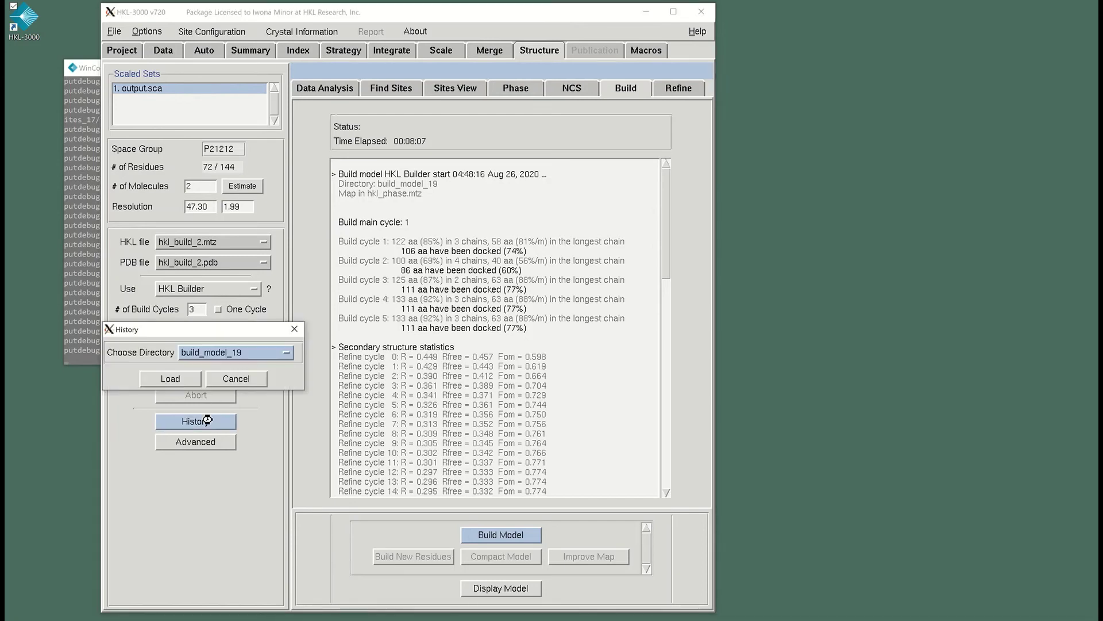
pyautogui.click(210, 360)
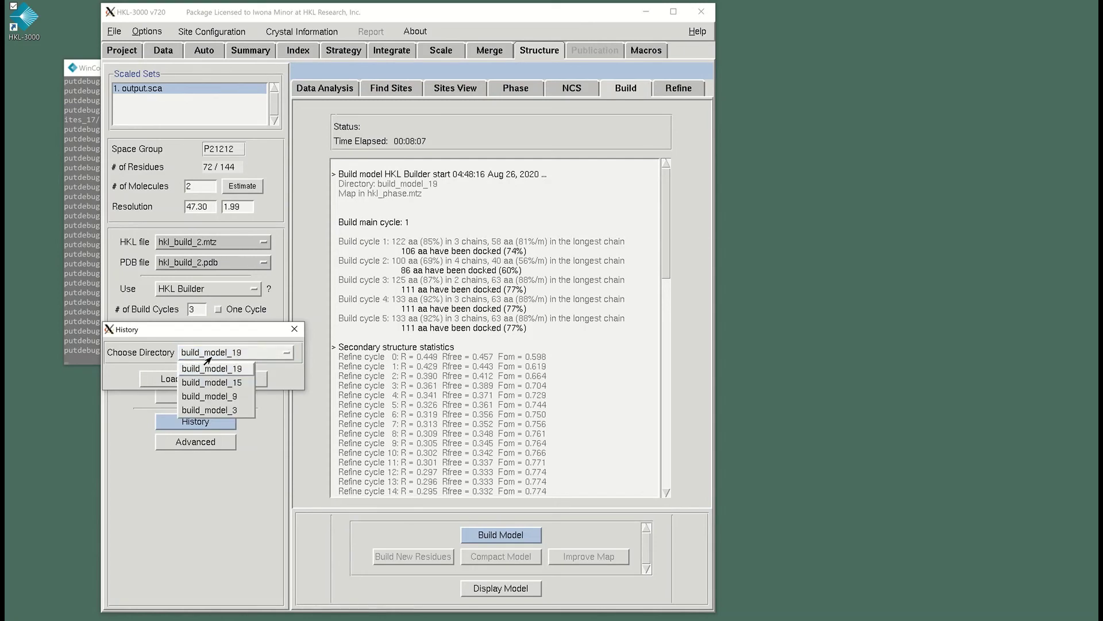
pyautogui.click(217, 396)
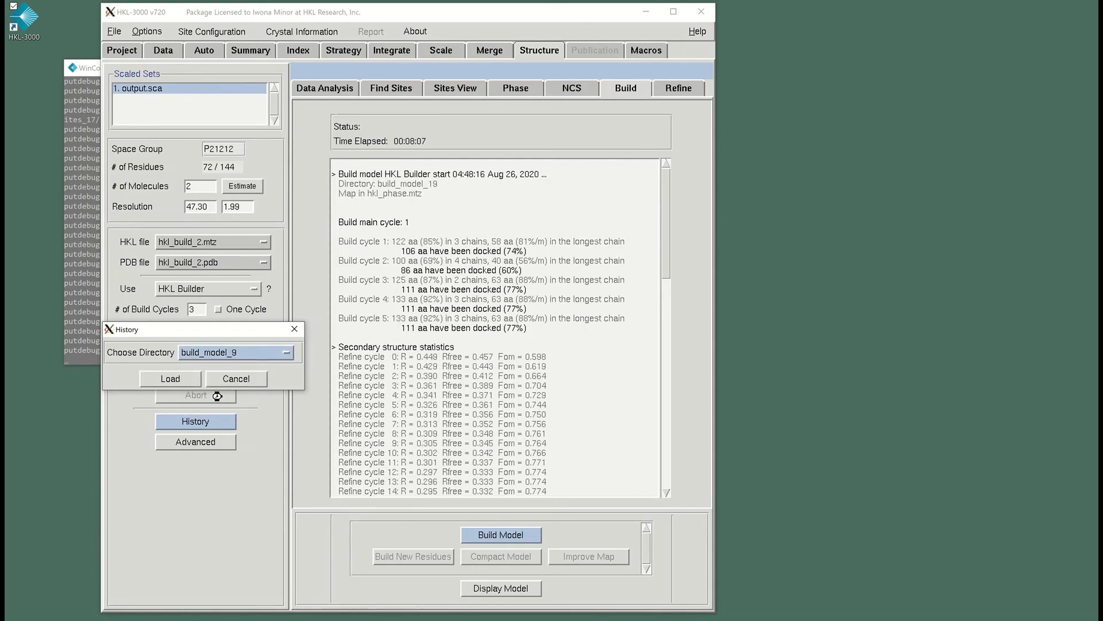
pyautogui.click(178, 380)
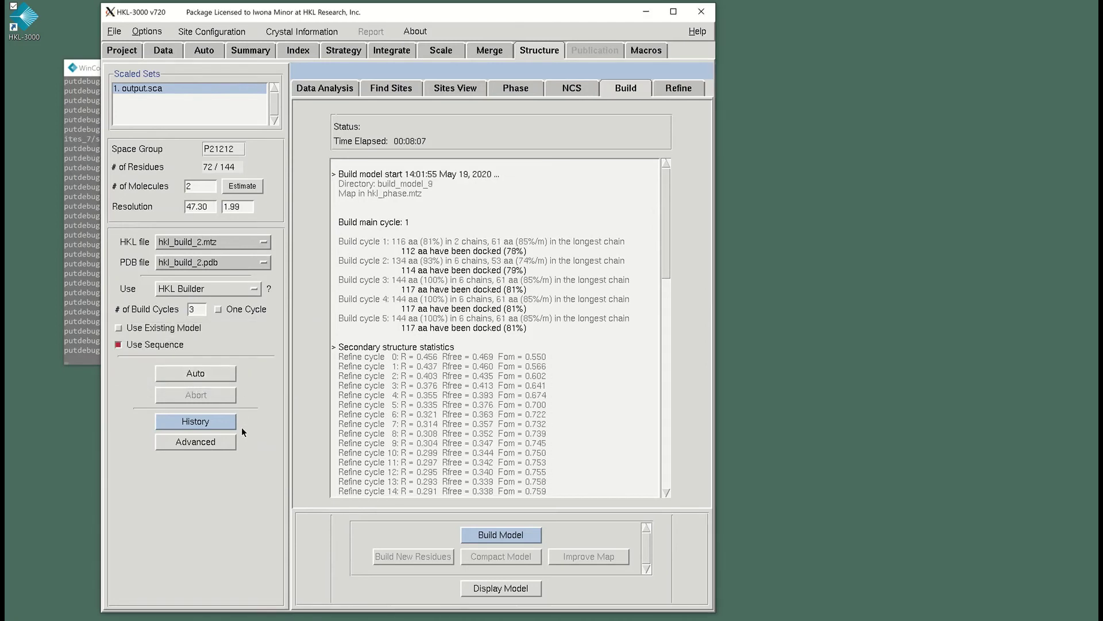
pyautogui.click(213, 421)
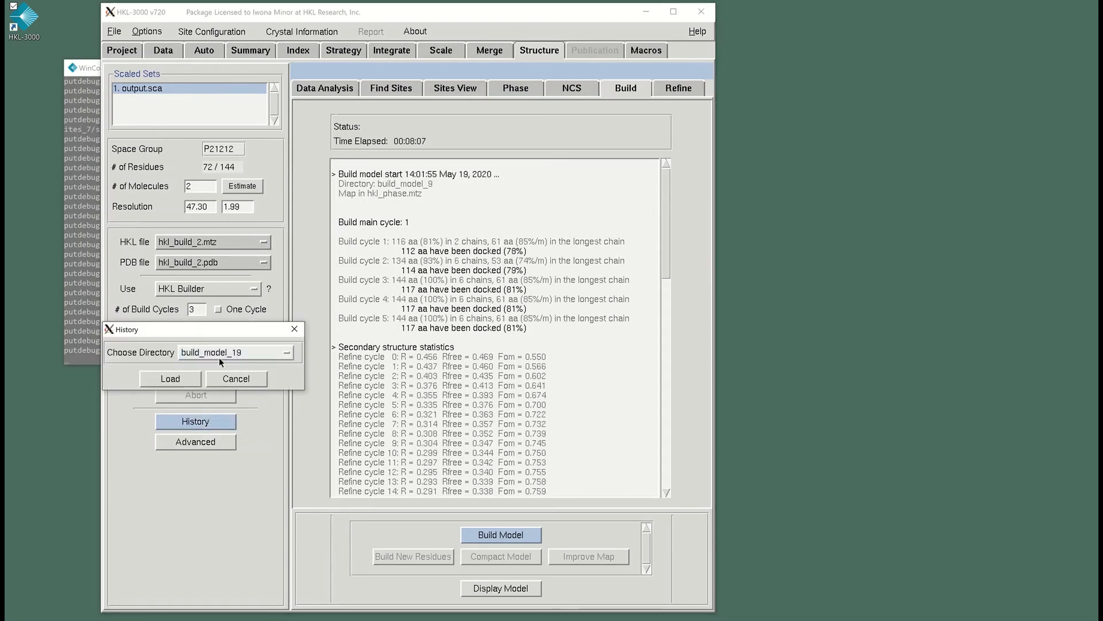
pyautogui.click(185, 377)
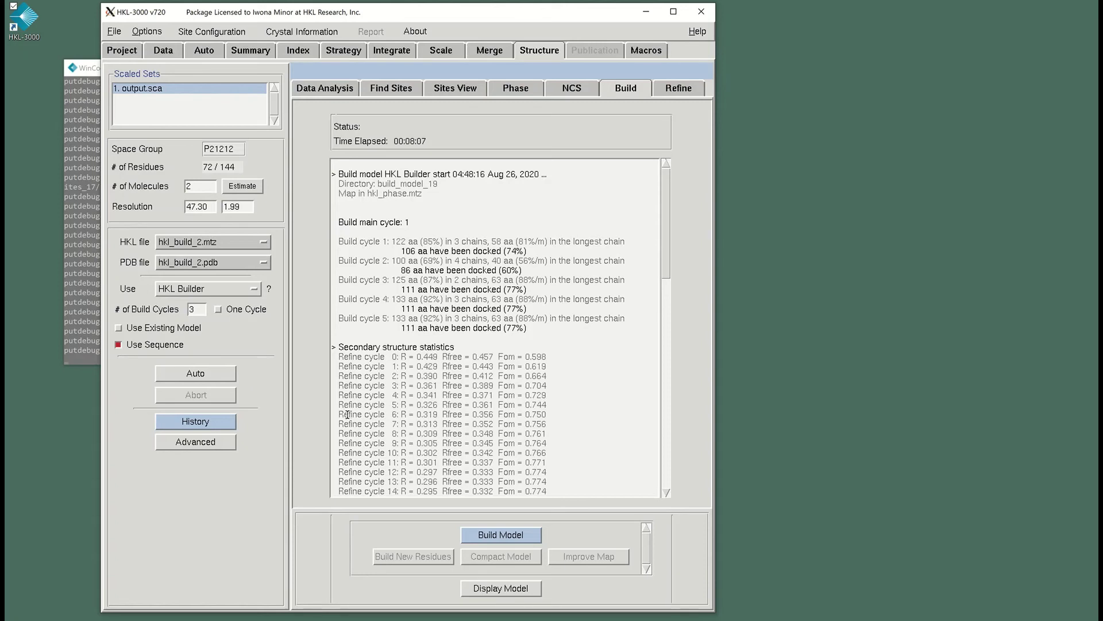
# Load build_model_9 from the build history again and check its HKL file choices without changing them.
pyautogui.click(199, 421)
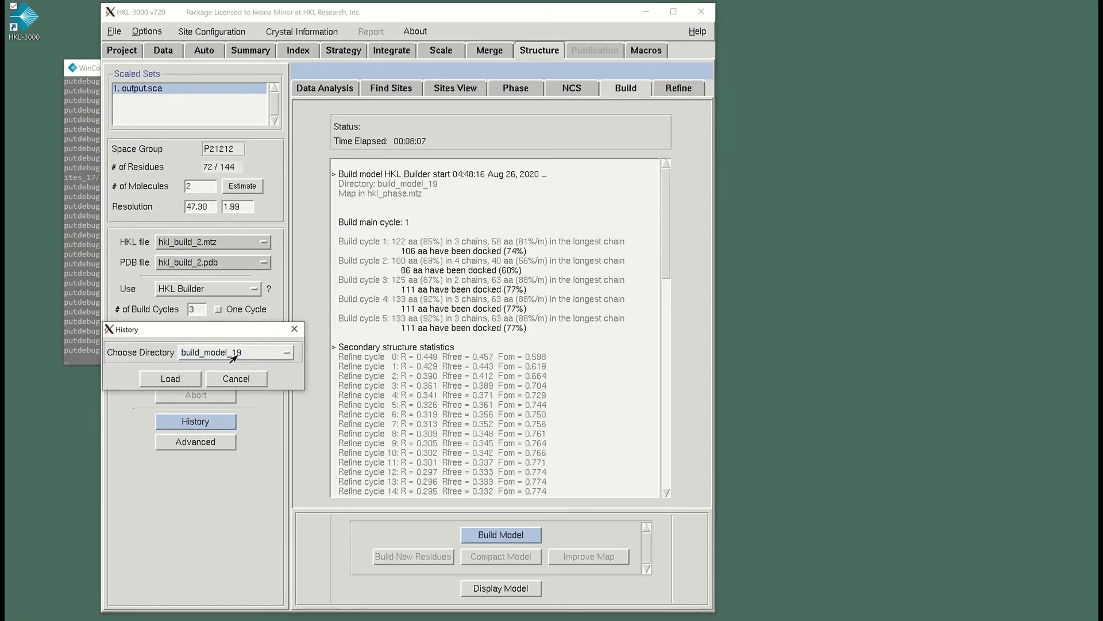
pyautogui.click(230, 353)
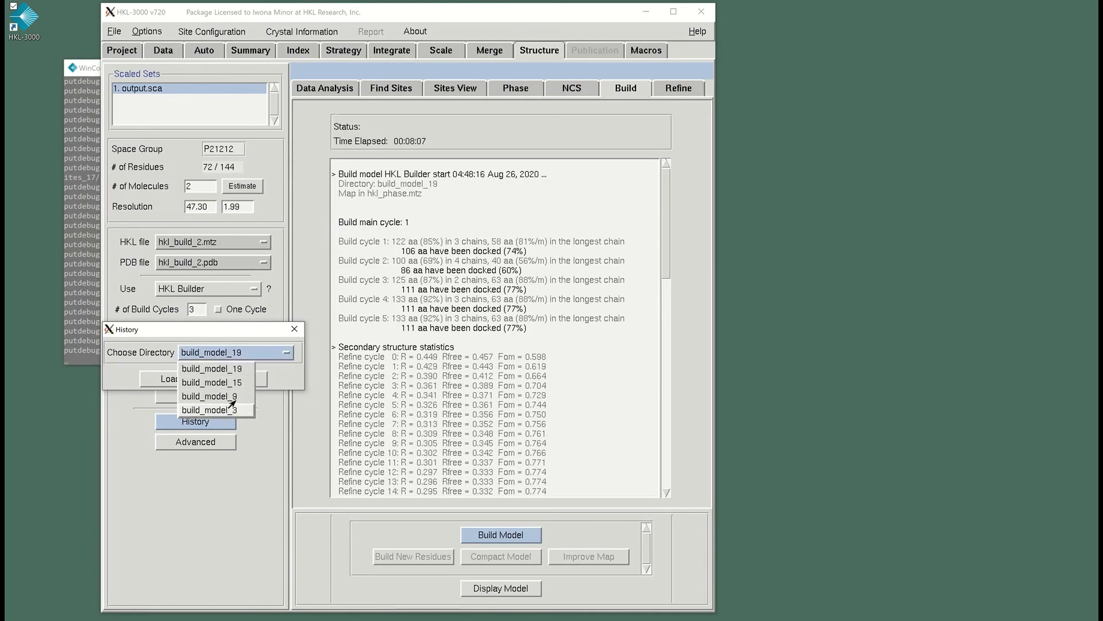
pyautogui.click(230, 397)
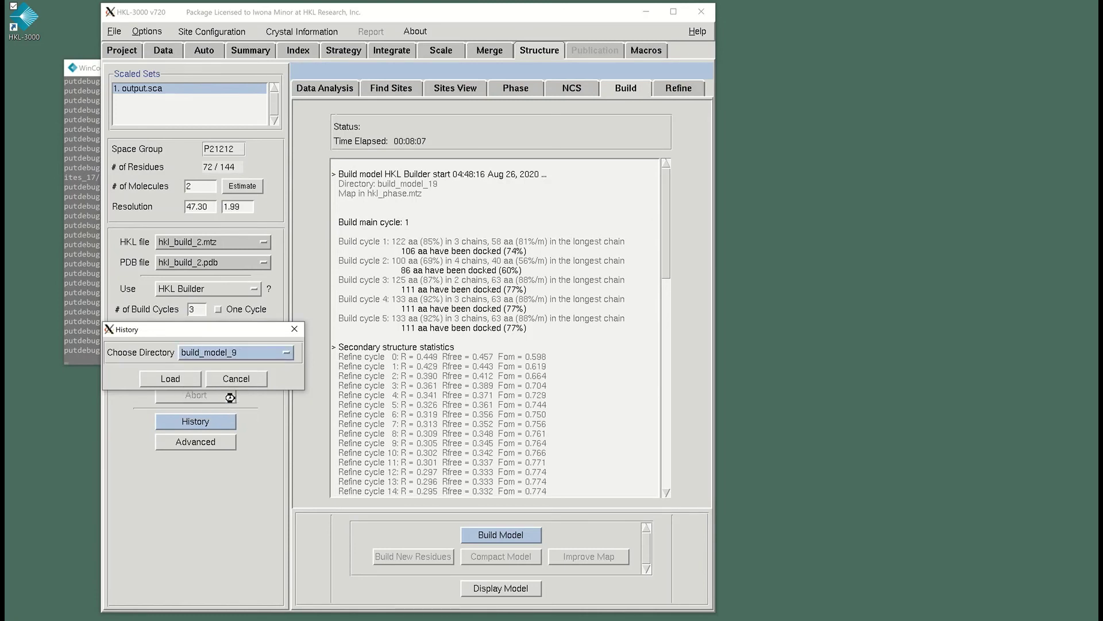
pyautogui.click(170, 379)
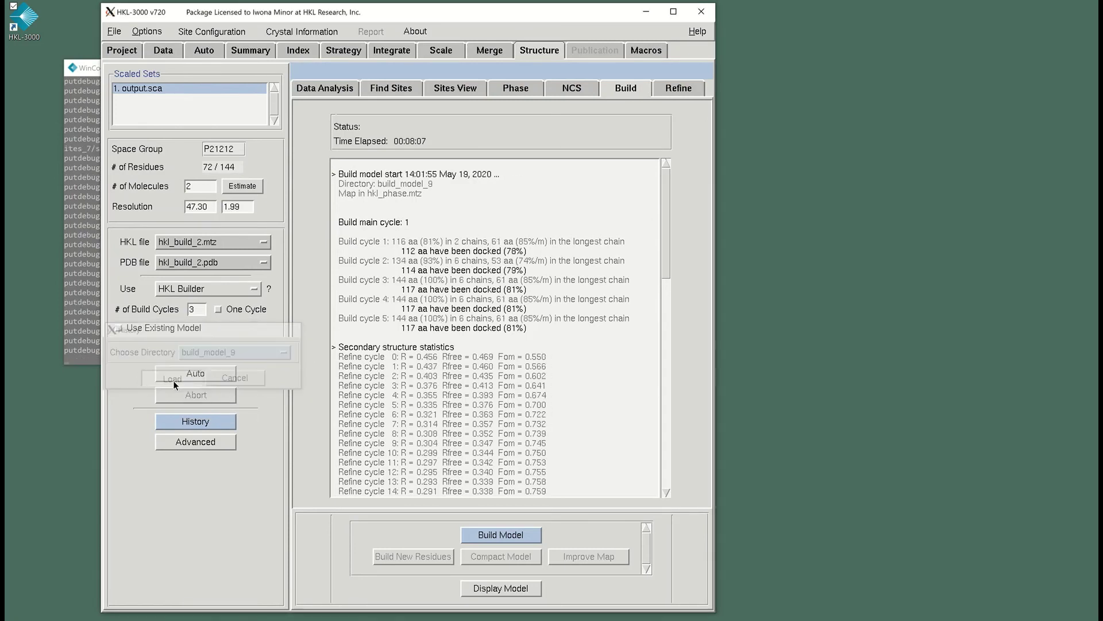
pyautogui.click(225, 246)
pyautogui.click(277, 349)
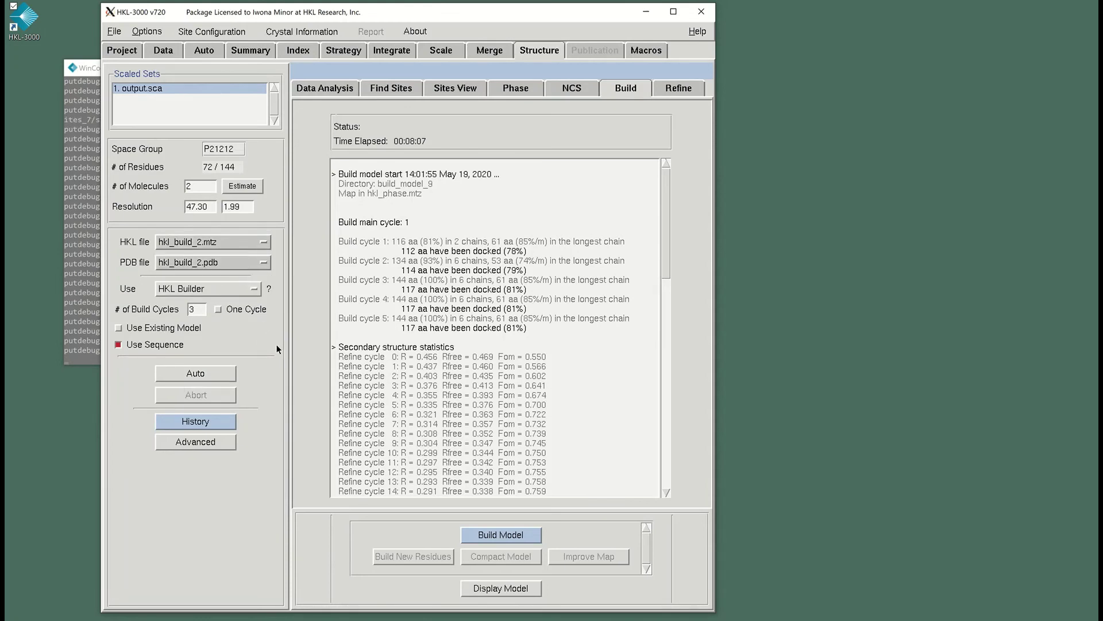
# Refine hkl_build_2.pdb against hkl_build_2.mtz for 10 cycles and open the refined model in WinCoot for manual model building.
pyautogui.click(674, 97)
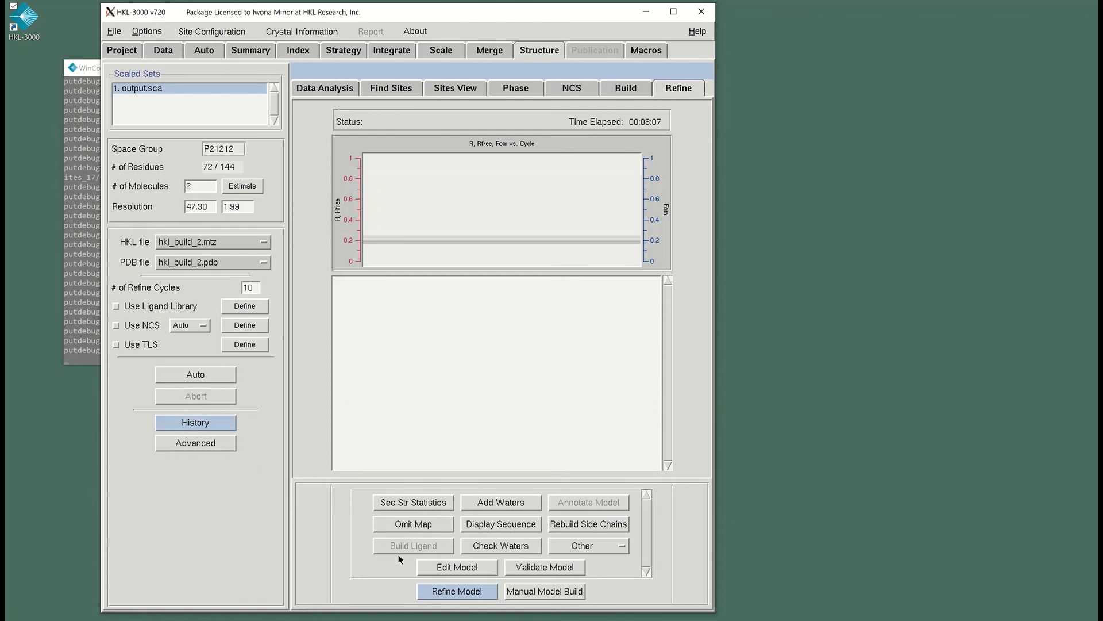
pyautogui.click(446, 594)
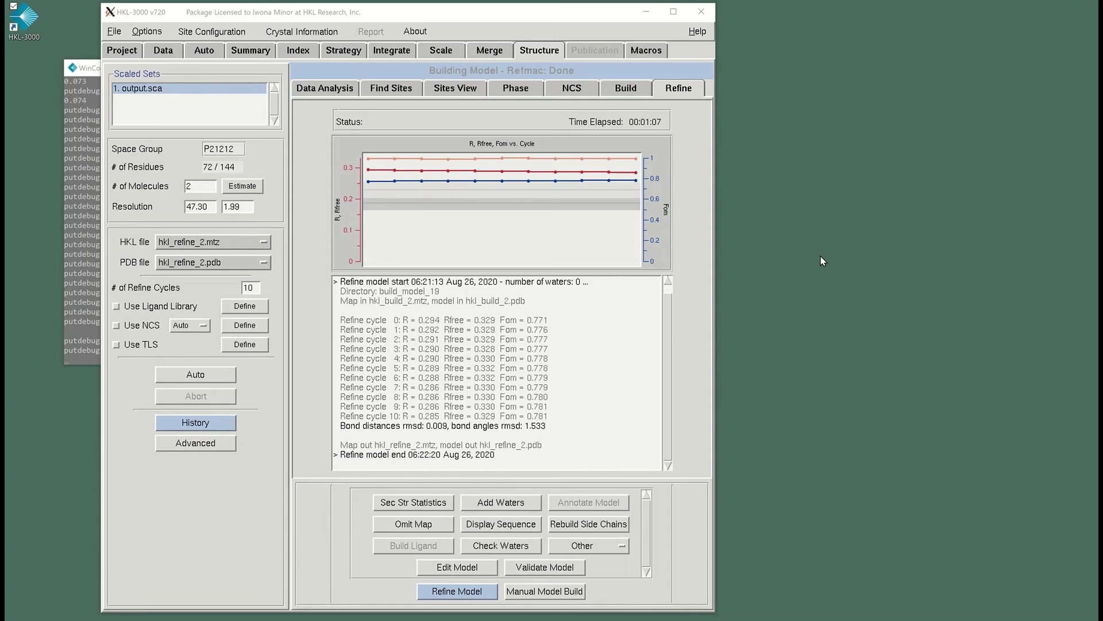
pyautogui.click(555, 595)
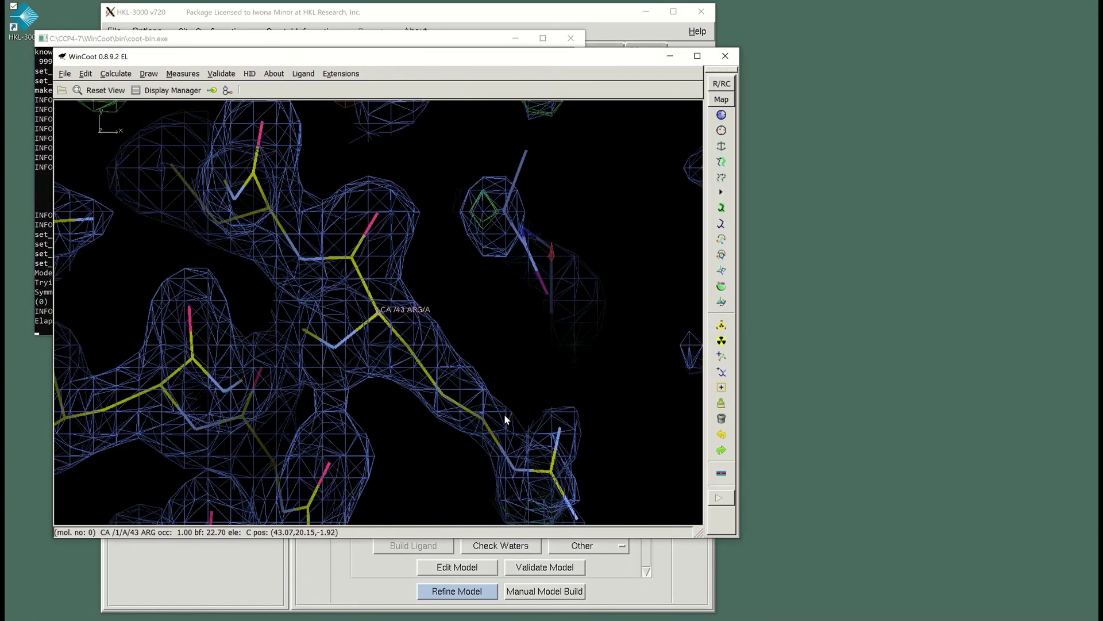
# Save the model coordinates from WinCoot as hkl_refine_2-coot-0.pdb in the build_model_19 folder.
pyautogui.click(64, 74)
pyautogui.click(94, 223)
pyautogui.click(431, 345)
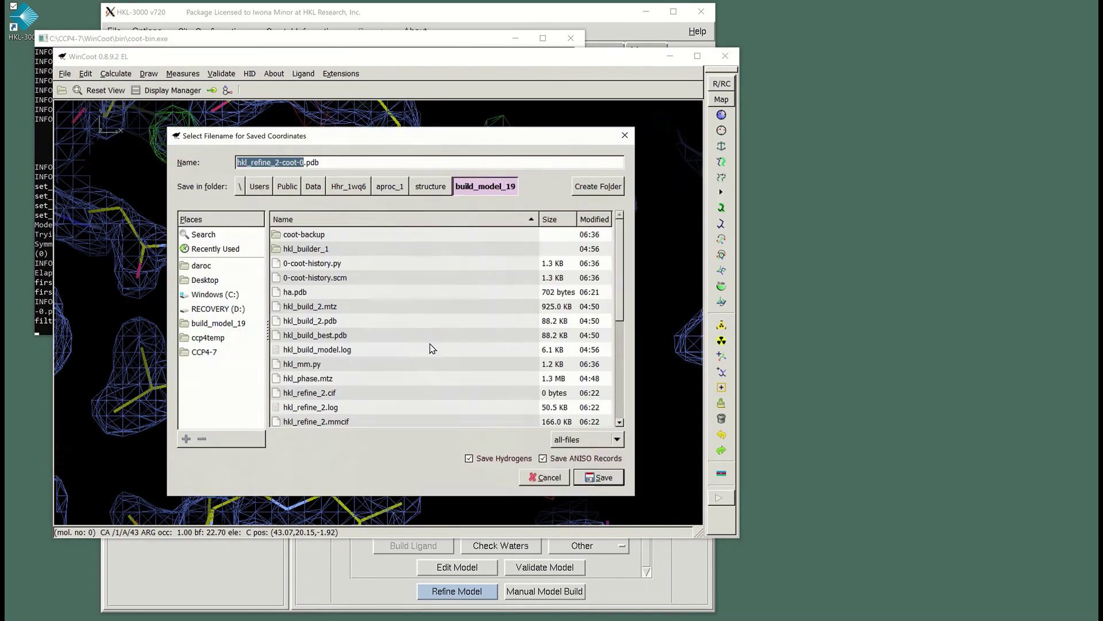
pyautogui.click(598, 476)
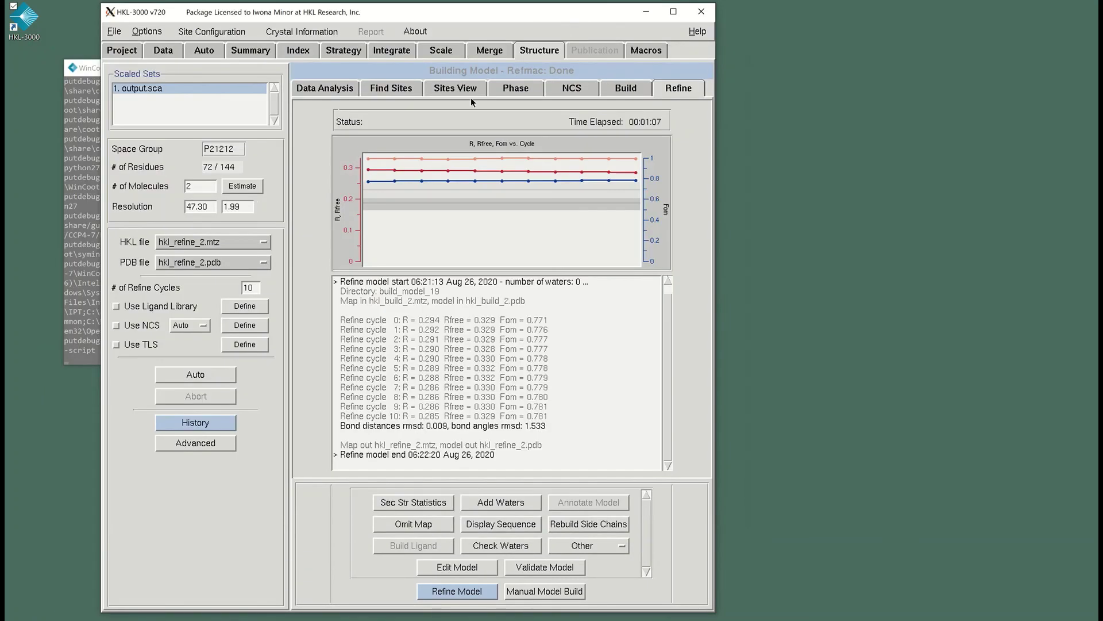
# Select hkl_refine_2-coot-0.pdb as the PDB file for refinement against hkl_build_2.mtz.
pyautogui.click(211, 262)
pyautogui.click(218, 283)
pyautogui.click(454, 596)
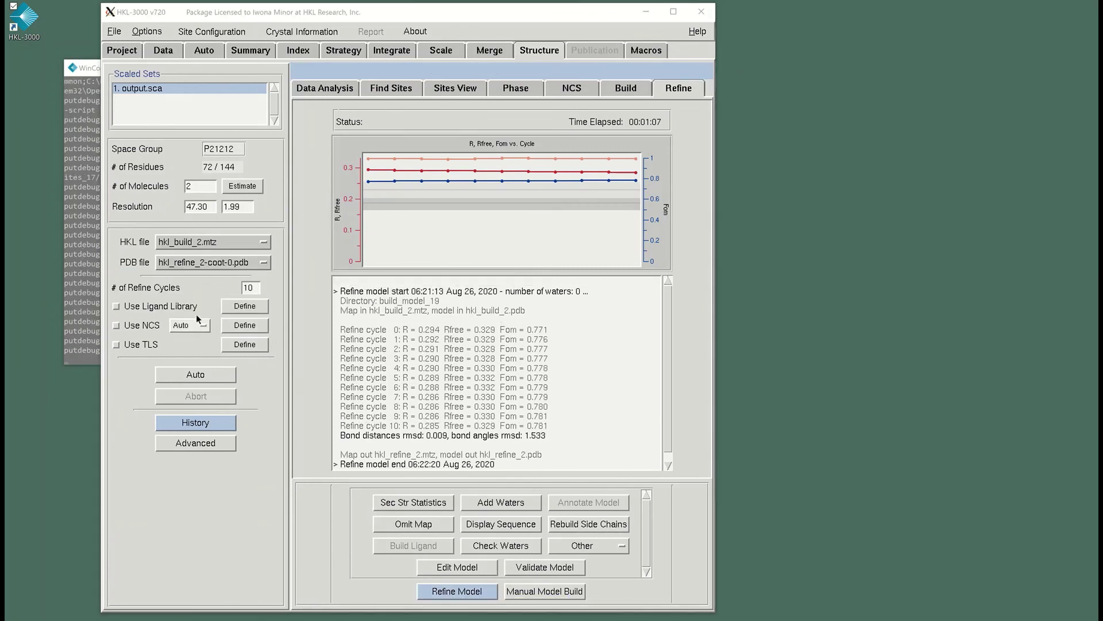
# Enable the ligand library, choose BOG.cif as the first library to merge, and check the library generation options.
pyautogui.click(151, 309)
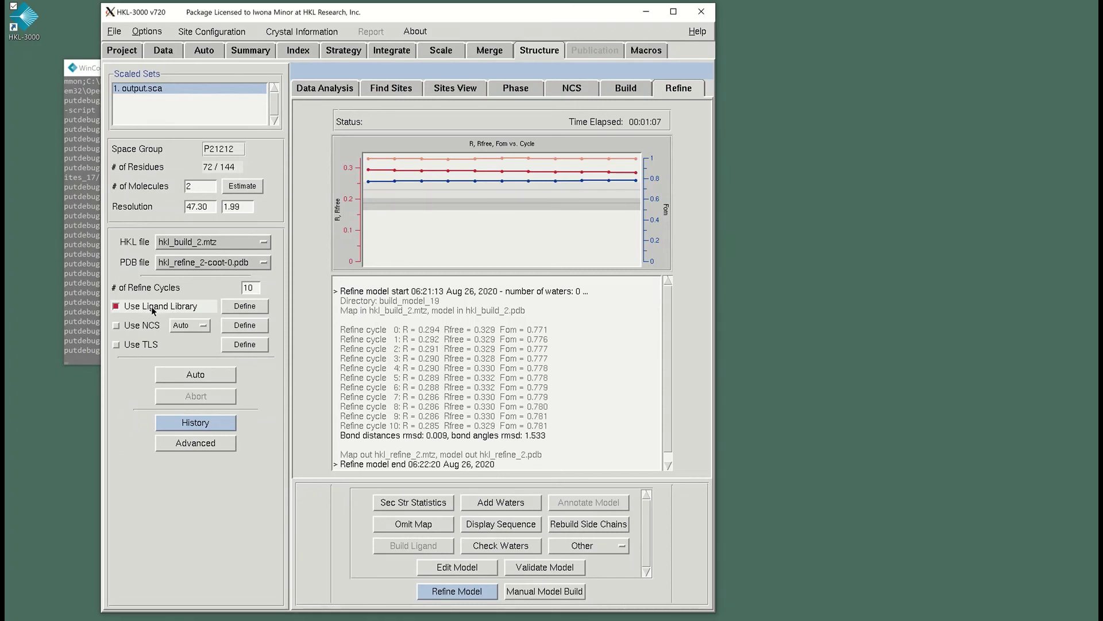
pyautogui.click(240, 307)
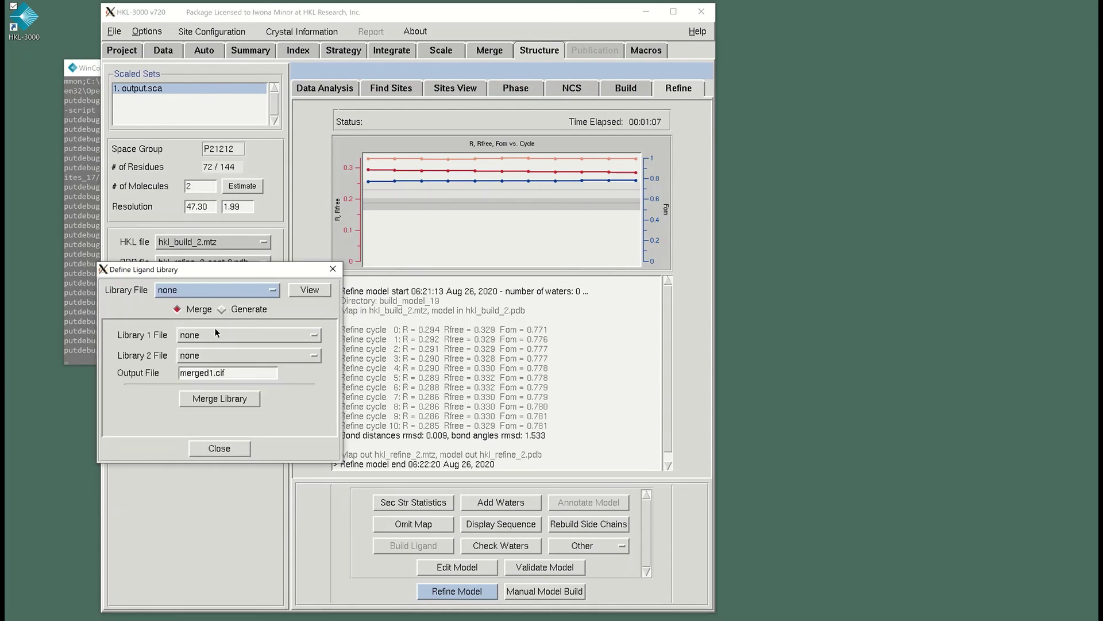
pyautogui.click(209, 339)
pyautogui.click(201, 364)
pyautogui.click(222, 310)
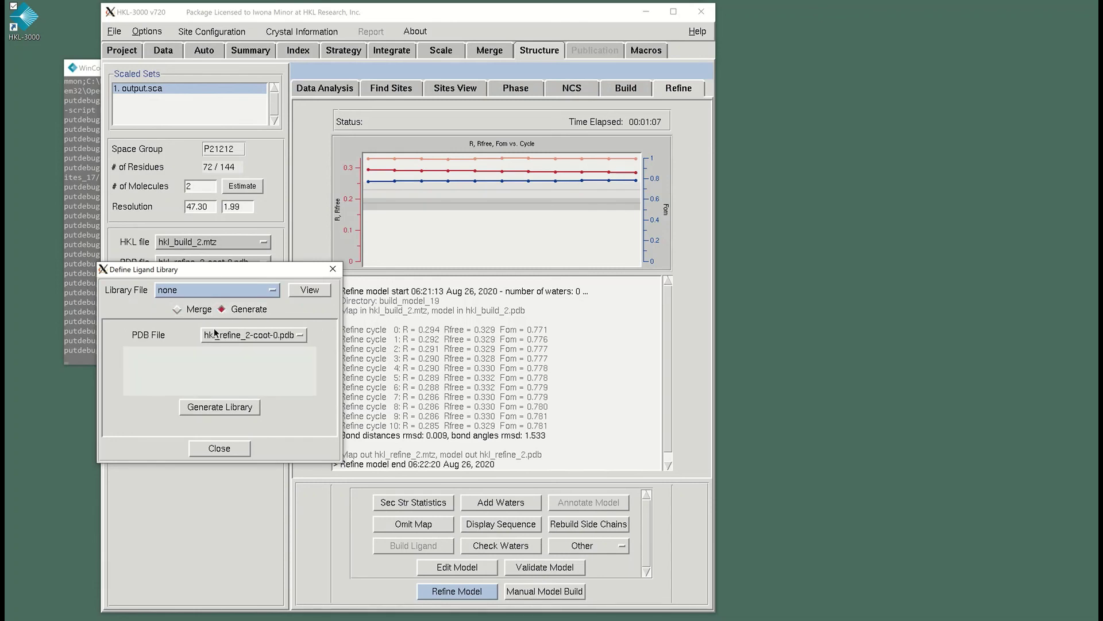
pyautogui.click(191, 309)
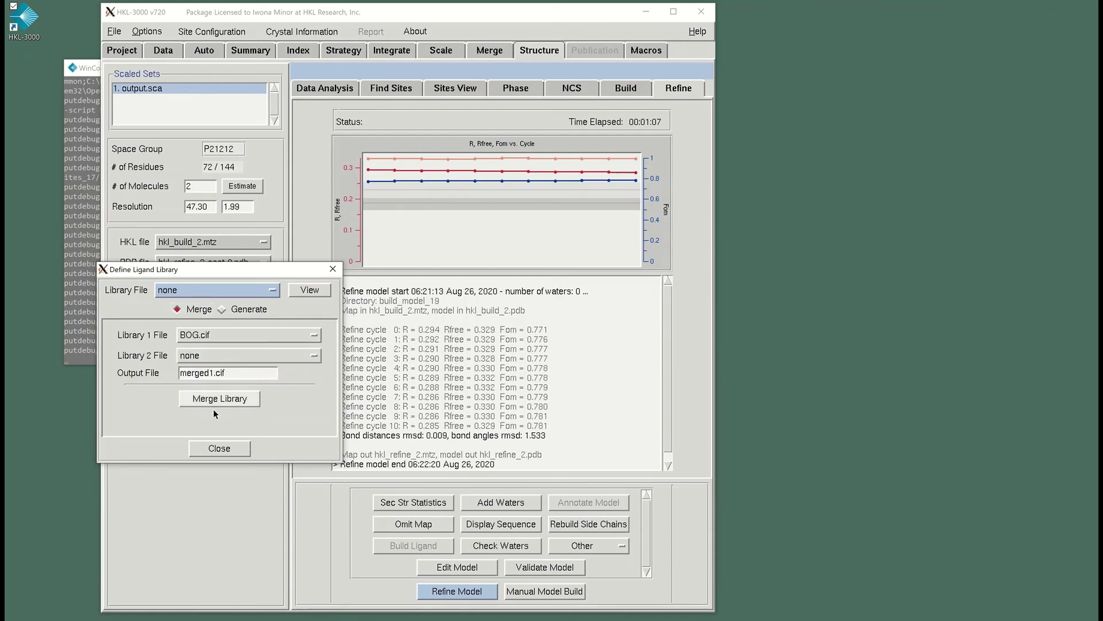
pyautogui.click(220, 452)
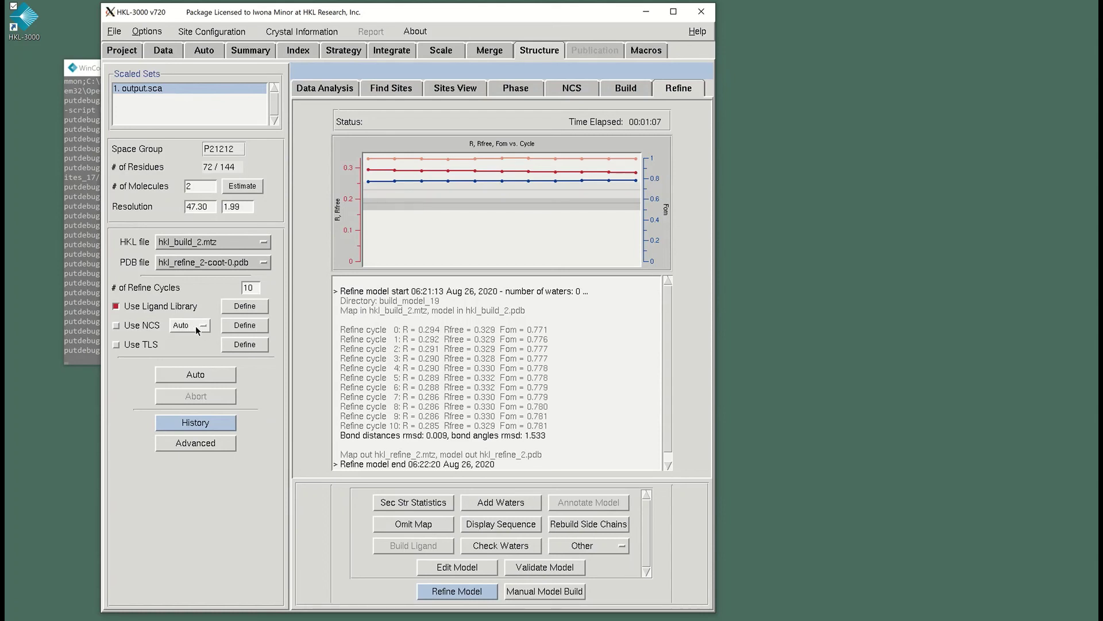
# Check the Local and Global choices for automatic NCS, keeping Local.
pyautogui.click(230, 327)
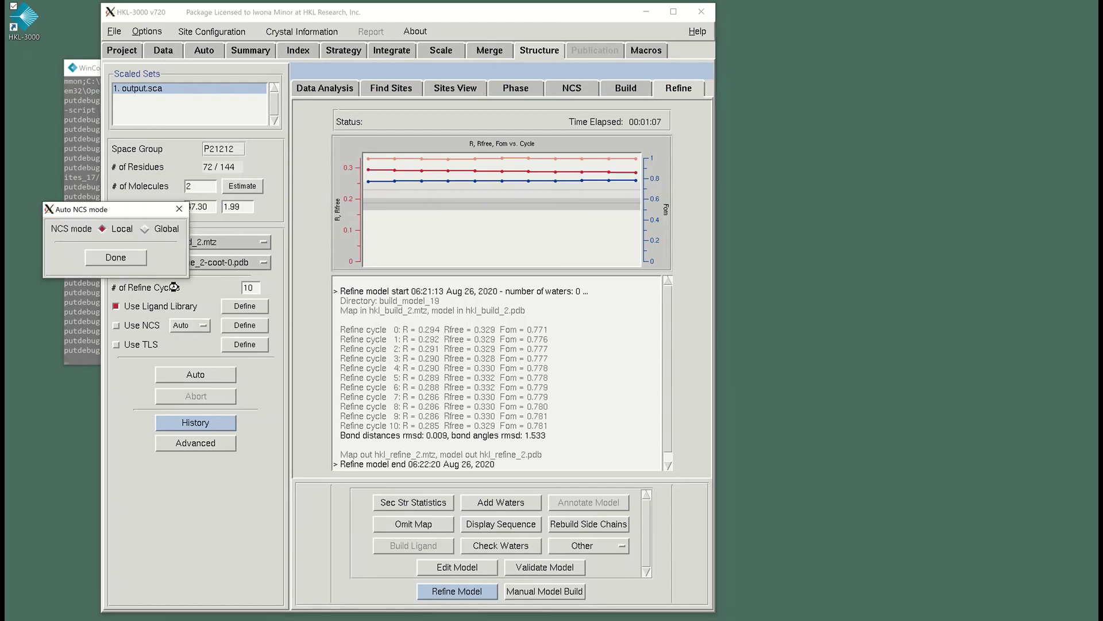
pyautogui.click(143, 229)
pyautogui.click(123, 257)
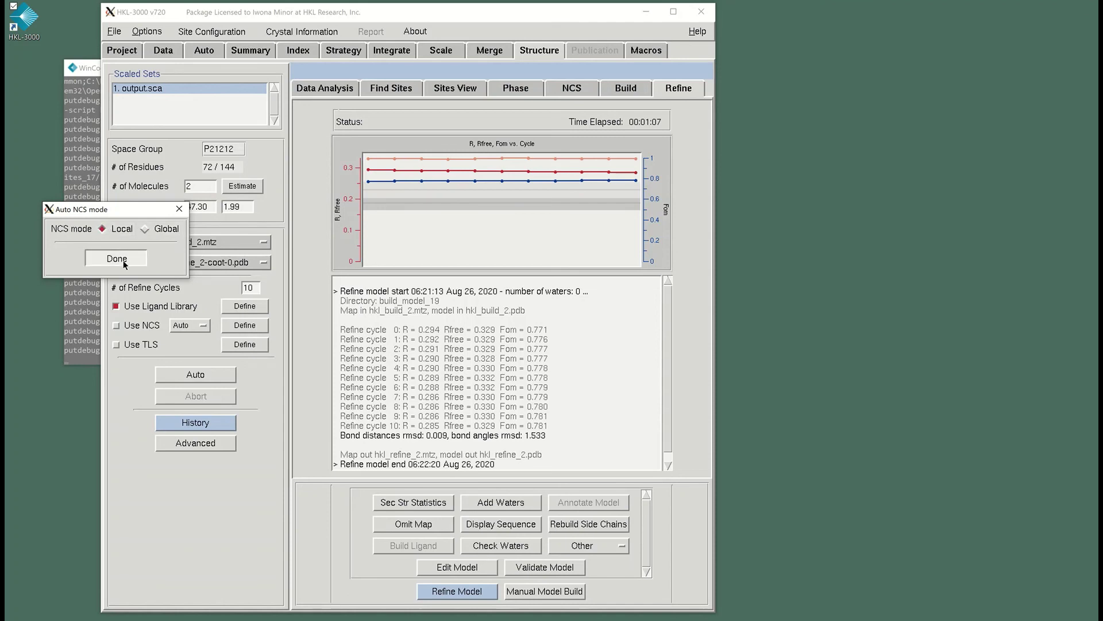
# Enable TLS refinement and submit the model to the TLS server for thermal parameter analysis.
pyautogui.click(124, 347)
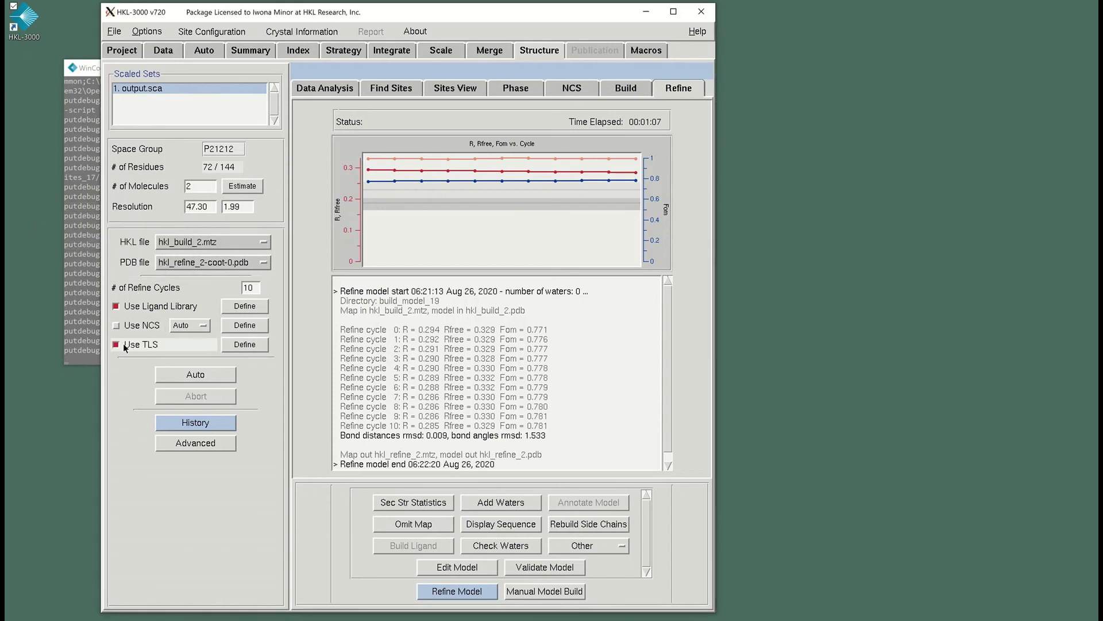
pyautogui.click(244, 344)
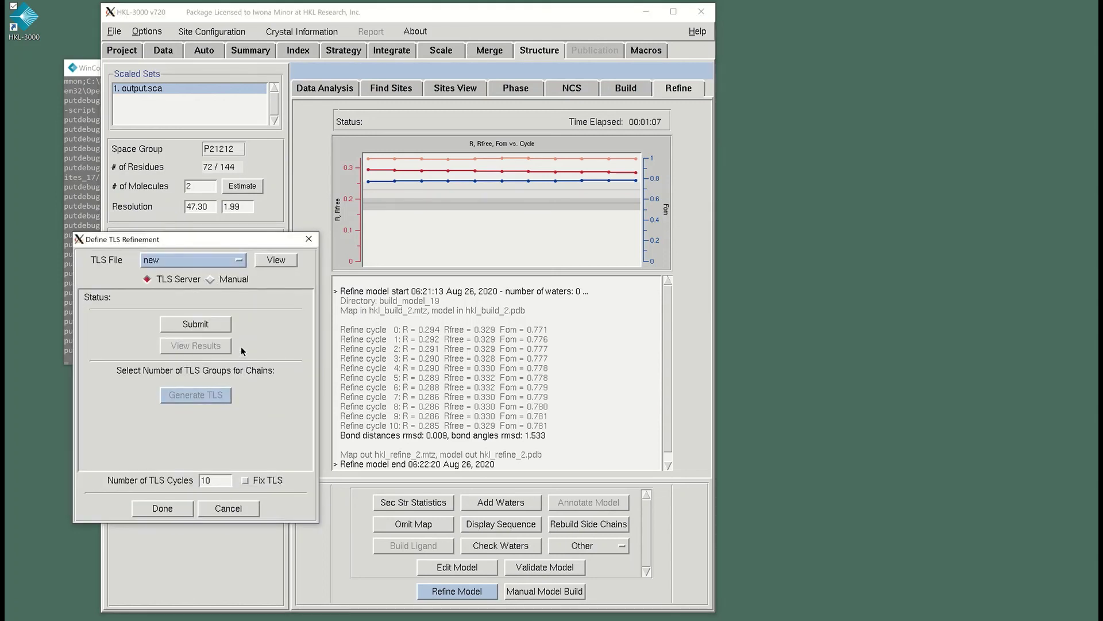
pyautogui.click(212, 326)
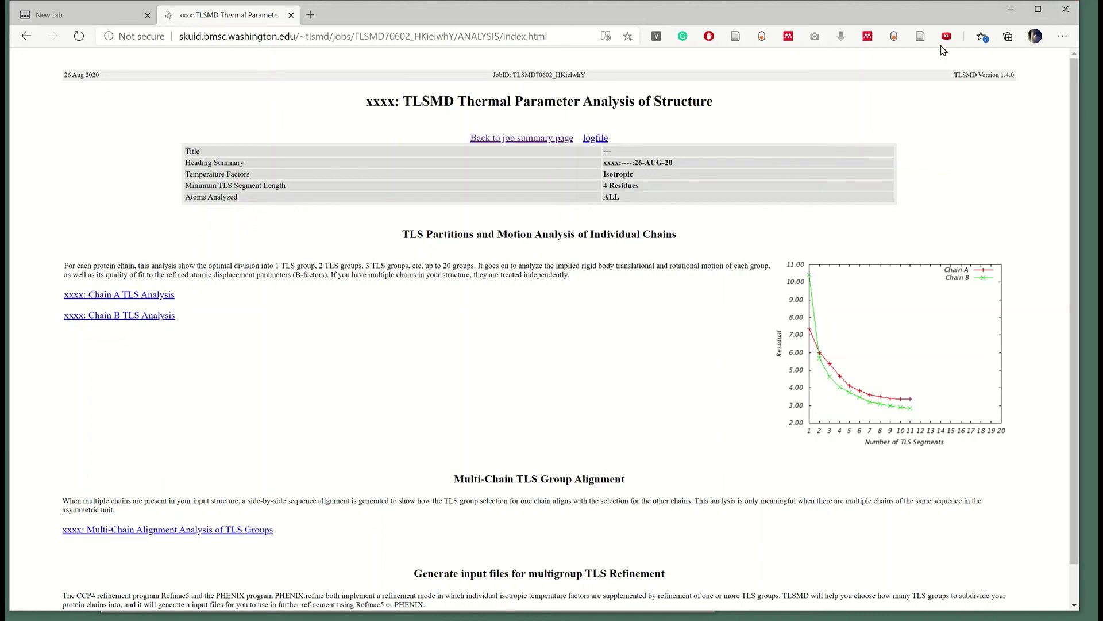
pyautogui.click(1012, 12)
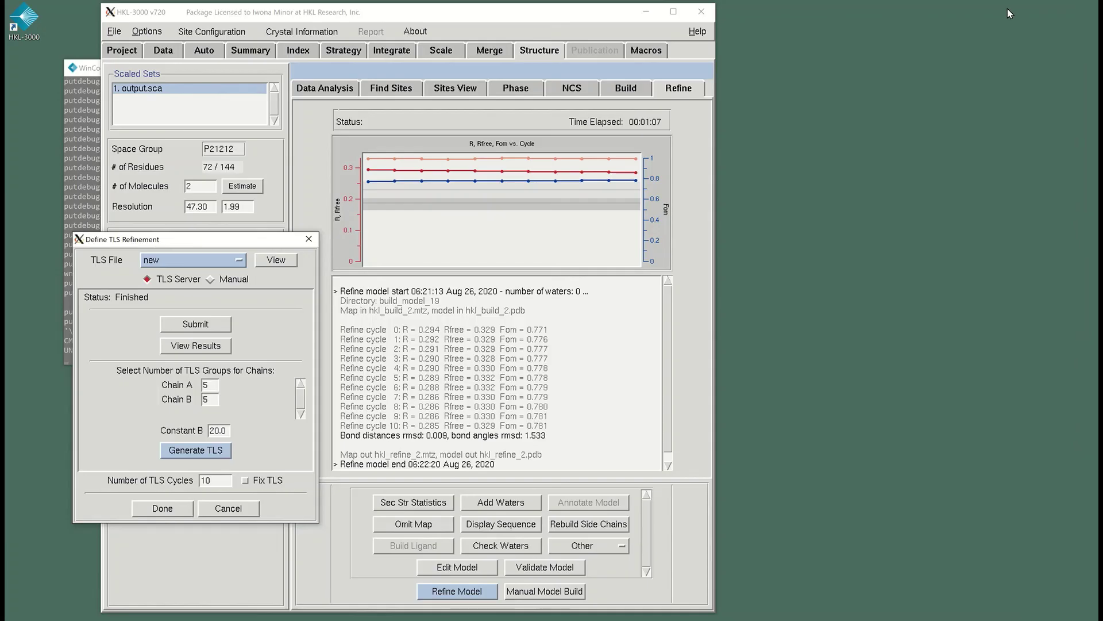
# Generate the TLS file with 5 groups each for chains A and B and accept the TLS definition.
pyautogui.click(198, 452)
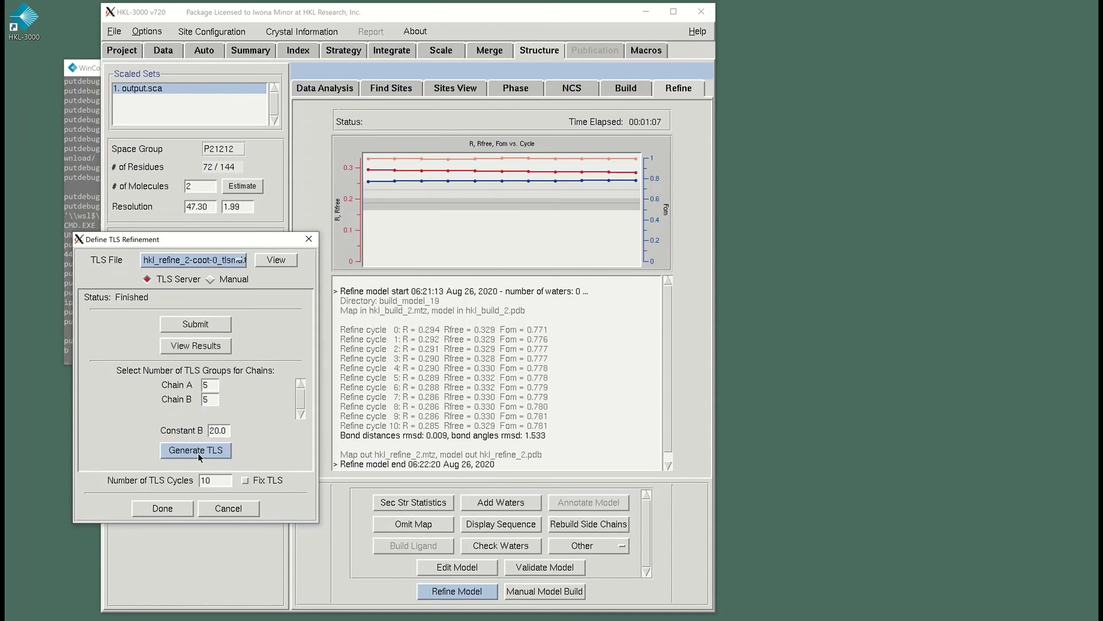
pyautogui.click(211, 261)
pyautogui.click(162, 509)
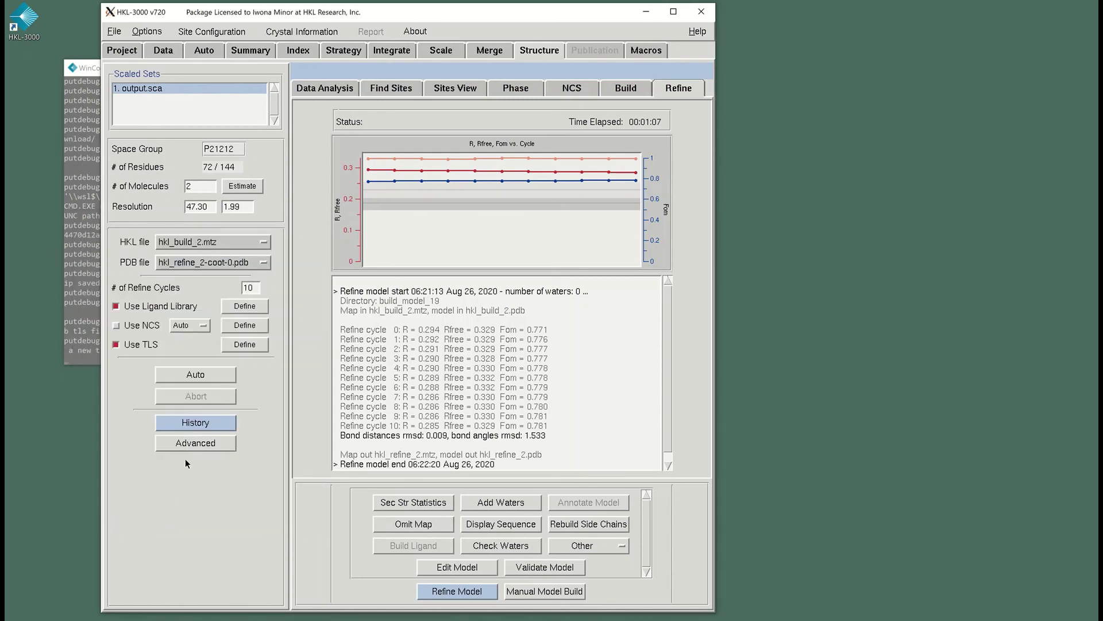
# Examine the advanced refinement options, such as weighting, twinning and jelly body refinement, without changing them.
pyautogui.click(187, 444)
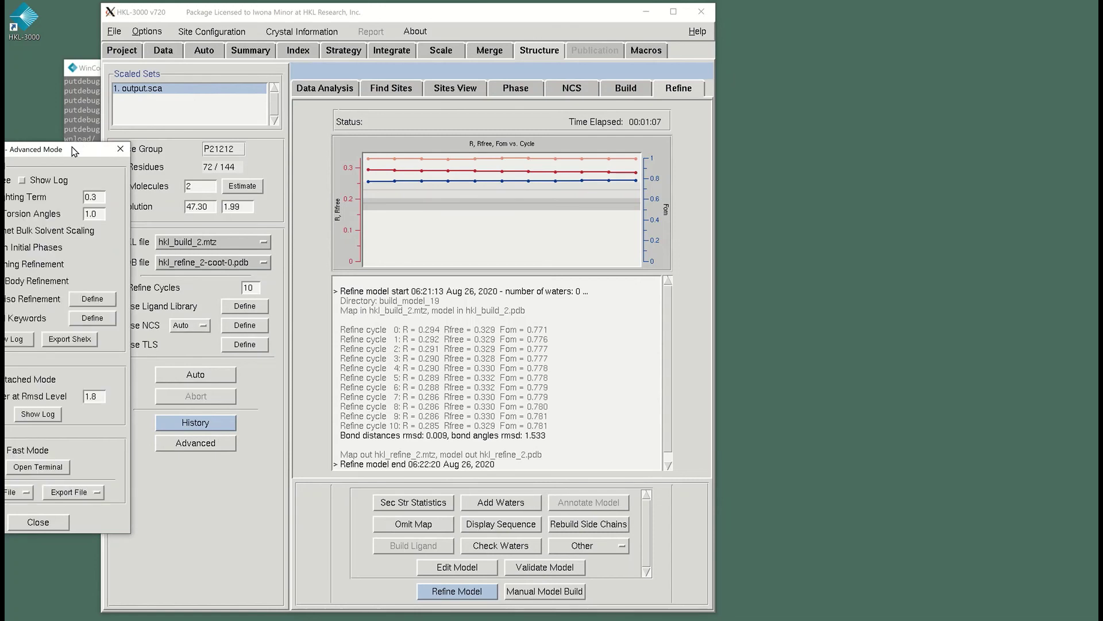
pyautogui.moveTo(74, 151); pyautogui.dragTo(889, 117)
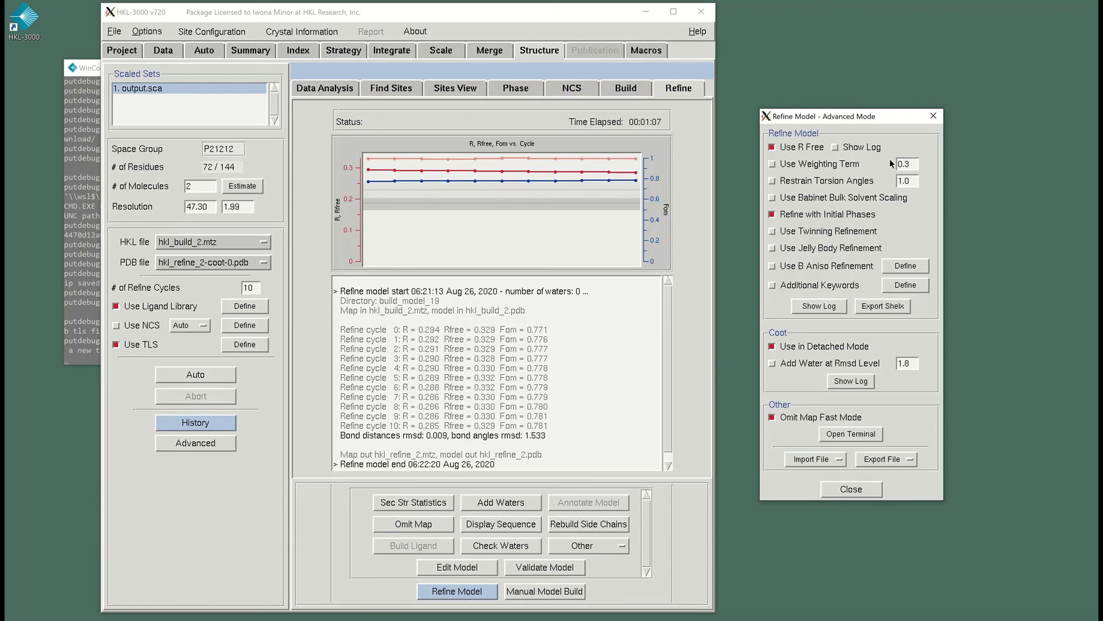
pyautogui.click(851, 489)
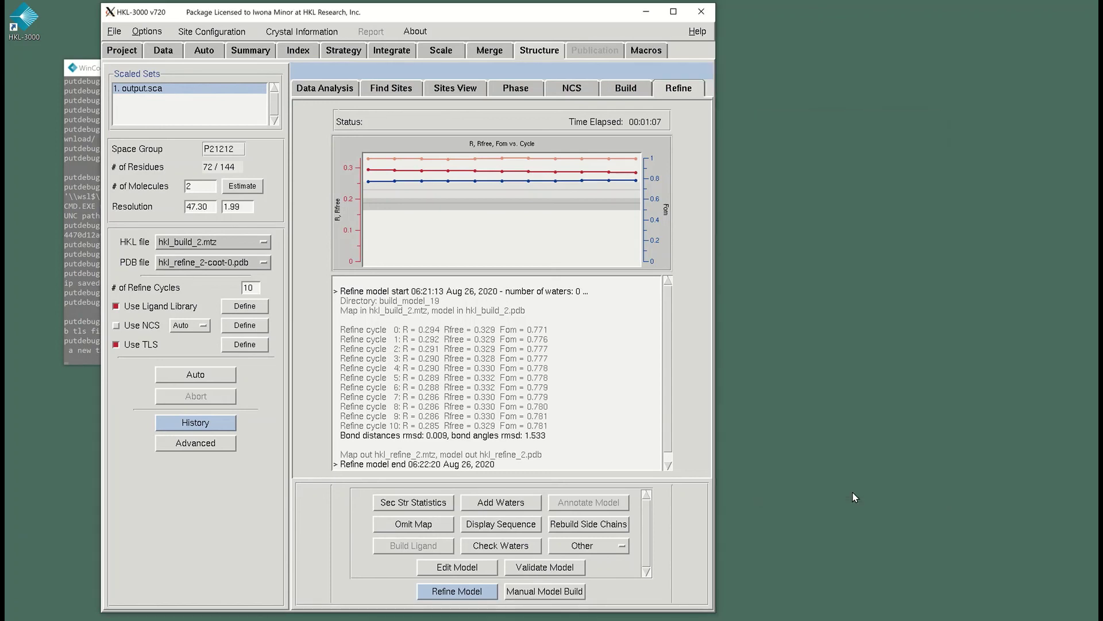